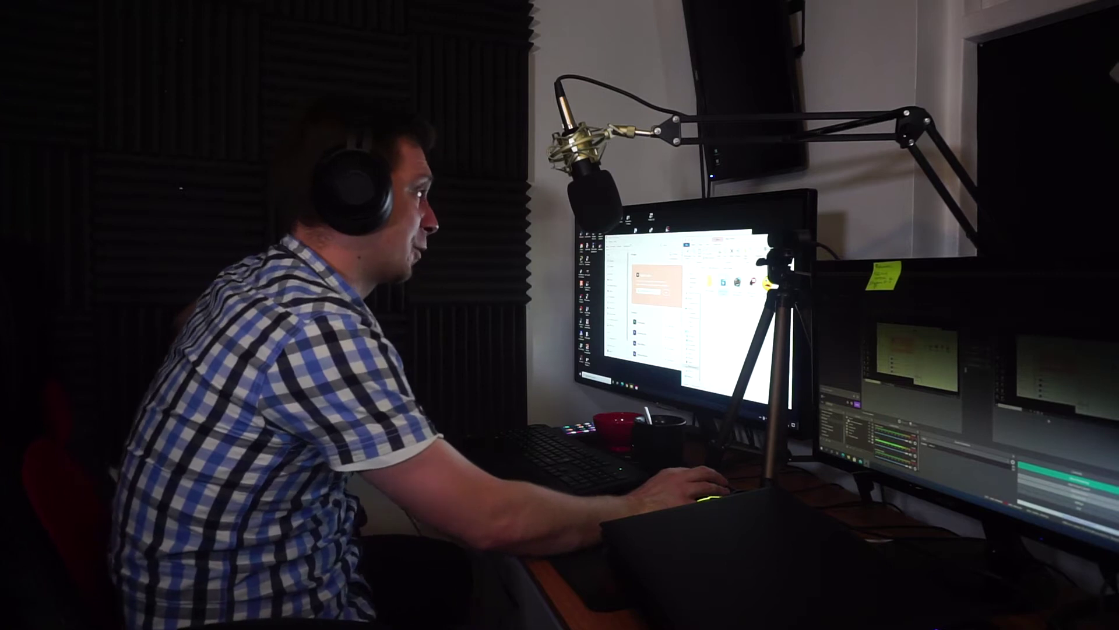
{"action": "key", "text": "alt+Tab"}
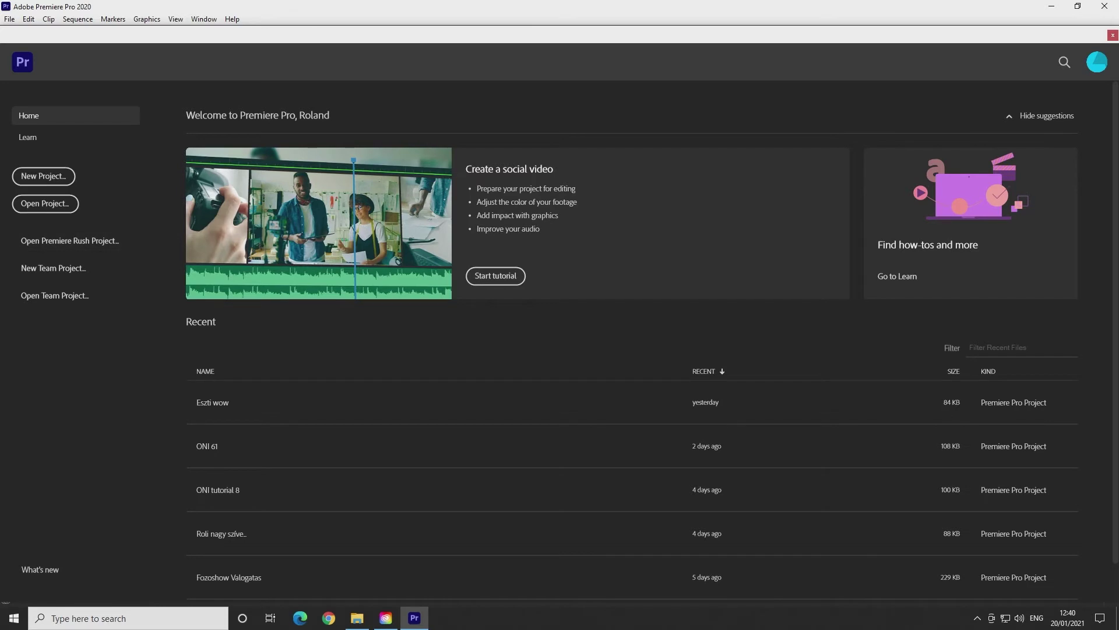
{"action": "left_click", "coordinate": [44, 175]}
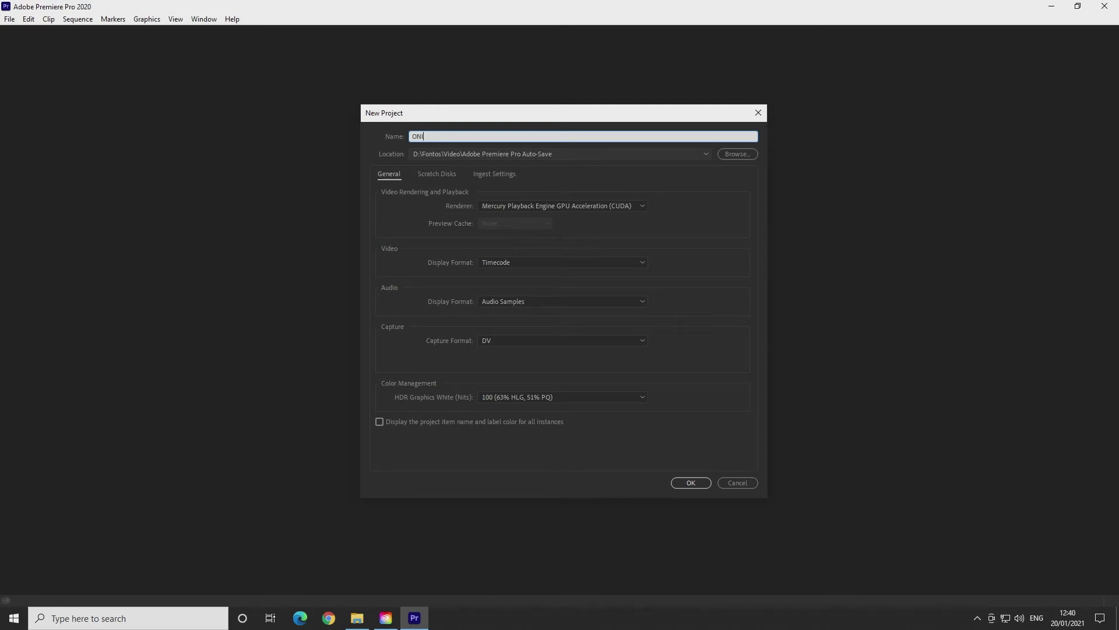
{"action": "type", "text": "ONI 62"}
{"action": "key", "text": "Return"}
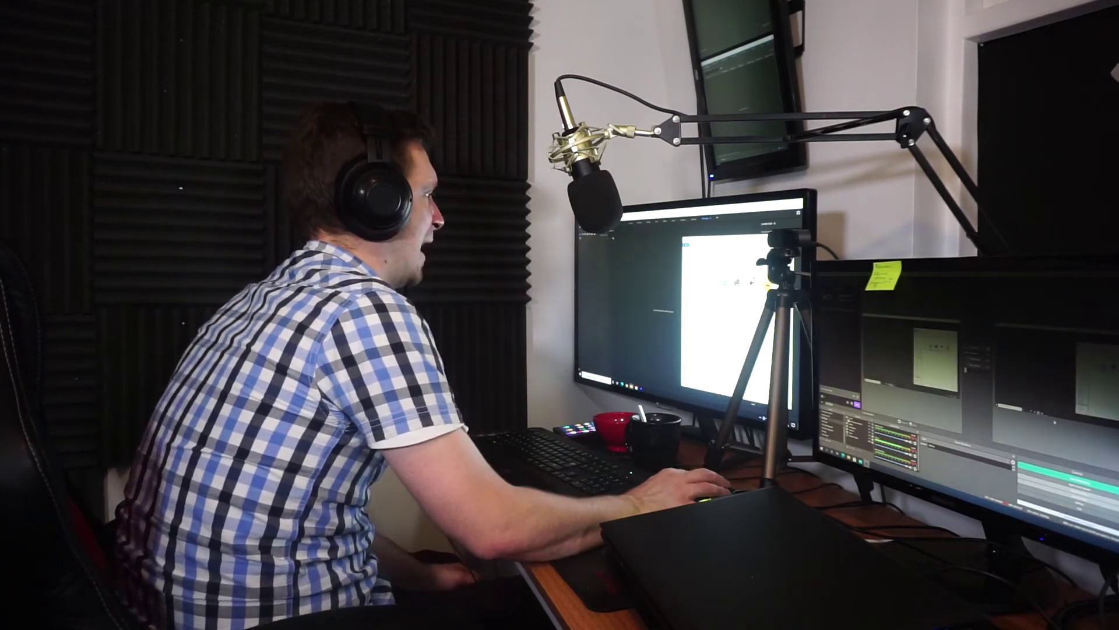
{"action": "left_click_drag", "start_coordinate": [469, 349], "coordinate": [469, 349]}
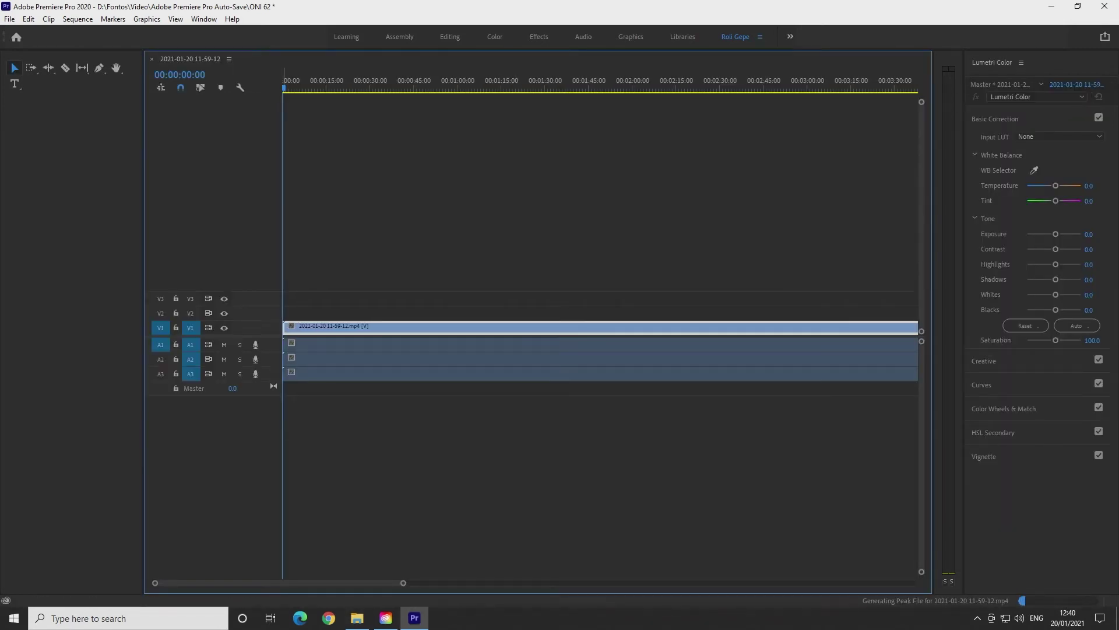
Delete the first audio track, A1, and enlarge the two remaining audio tracks to show their waveforms
{"action": "right_click", "coordinate": [275, 343]}
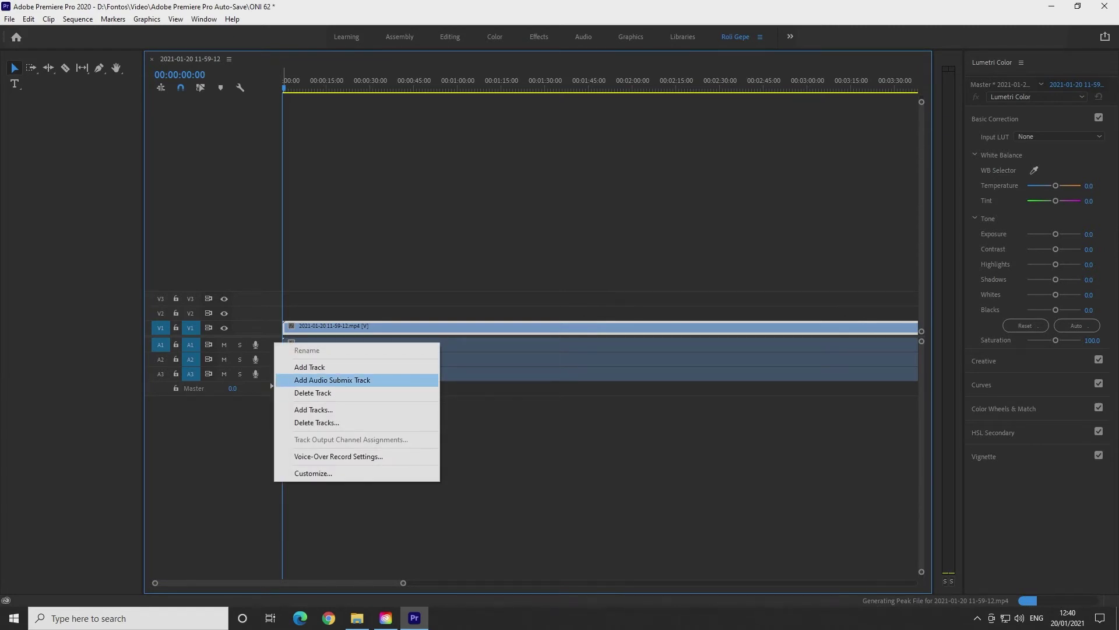
{"action": "left_click", "coordinate": [312, 392]}
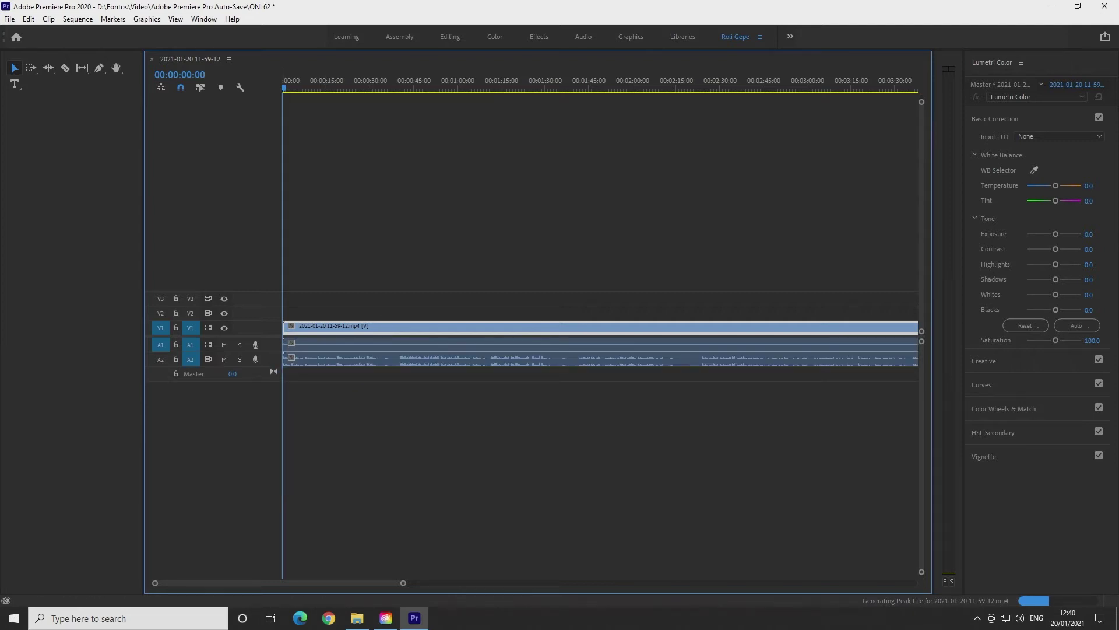
{"action": "scroll", "coordinate": [245, 344], "scroll_direction": "up", "scroll_amount": 2}
{"action": "scroll", "coordinate": [245, 391], "scroll_direction": "up", "scroll_amount": 4}
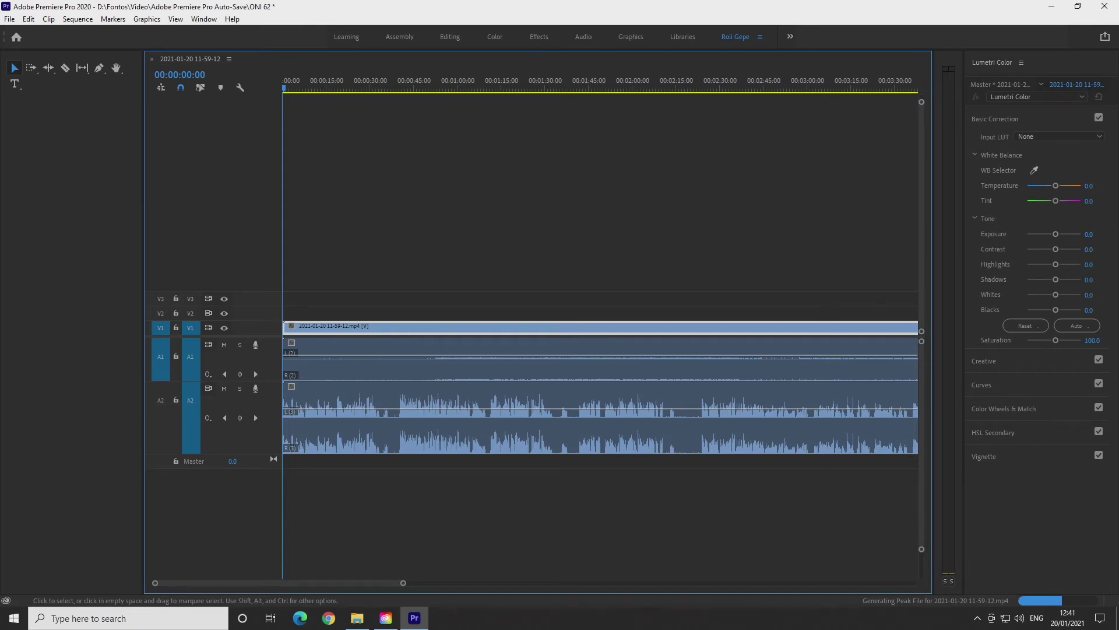
Play the opening of the recording and check the audio around 00:00:41 to find where the usable speech starts
{"action": "key", "text": "ctrl+shift+a"}
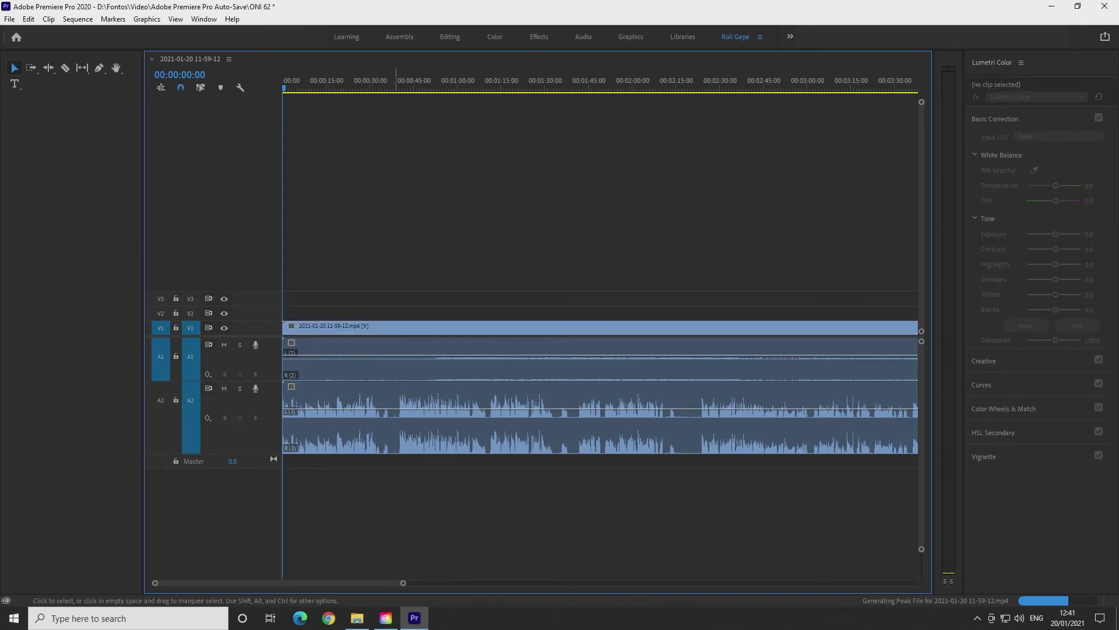
{"action": "key", "text": "space"}
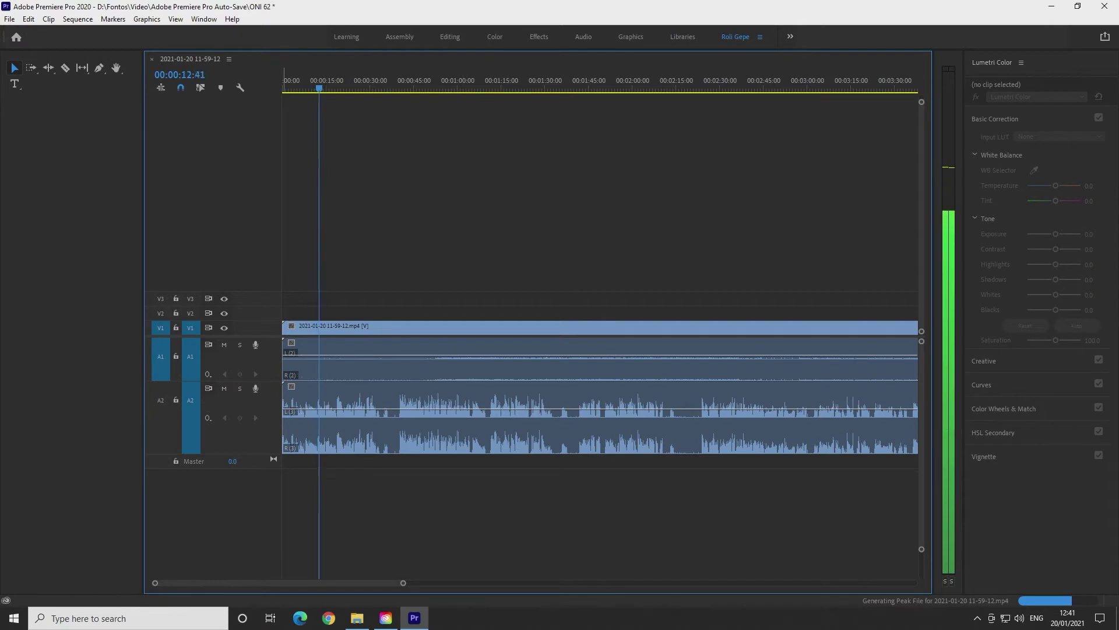
{"action": "left_click_drag", "start_coordinate": [314, 80], "coordinate": [400, 80]}
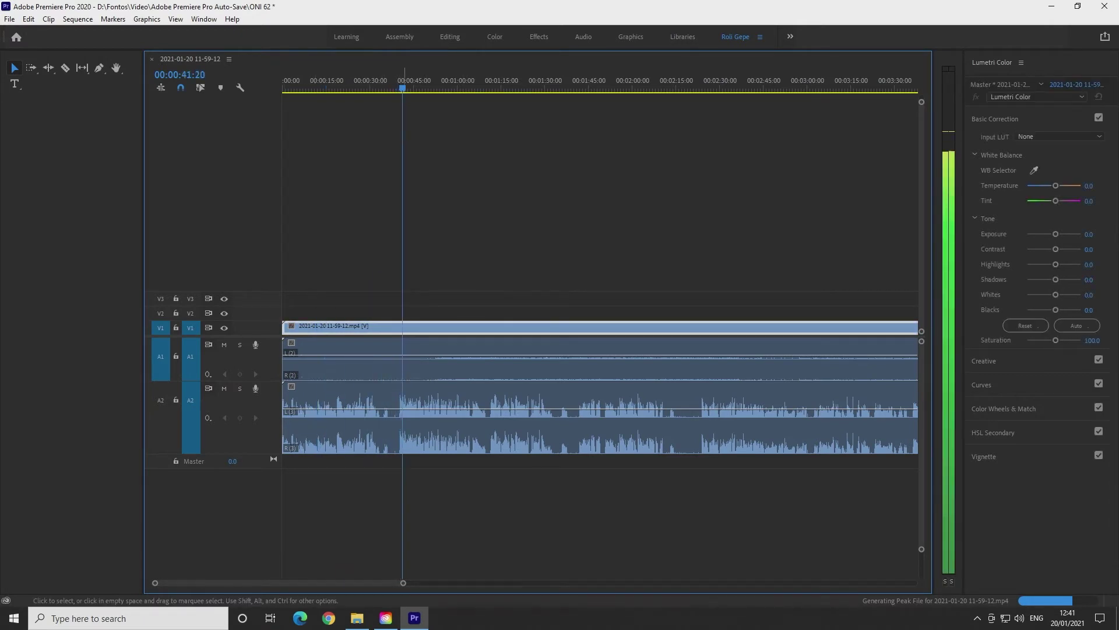
{"action": "key", "text": "equal"}
{"action": "key", "text": "equal"}
{"action": "key", "text": "equal"}
{"action": "key", "text": "space"}
Split the clip on all tracks at 00:00:40:19, delete the part before it and close the resulting gap
{"action": "left_click_drag", "start_coordinate": [417, 80], "coordinate": [372, 80]}
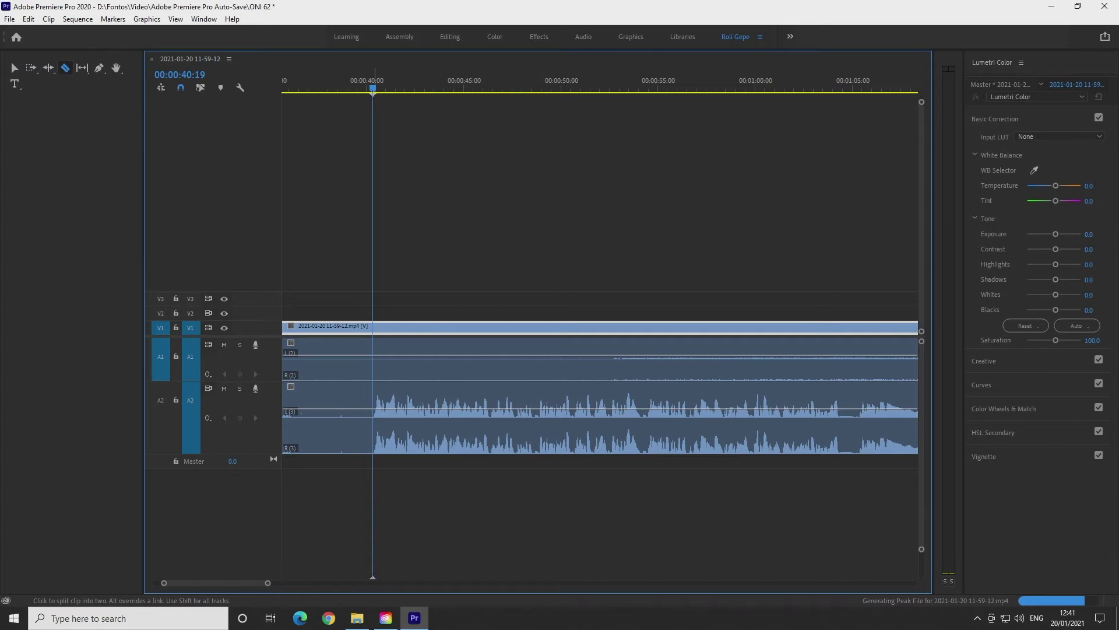
{"action": "left_click", "coordinate": [373, 338], "text": "shift"}
{"action": "key", "text": "v"}
{"action": "left_click_drag", "start_coordinate": [348, 516], "coordinate": [332, 348]}
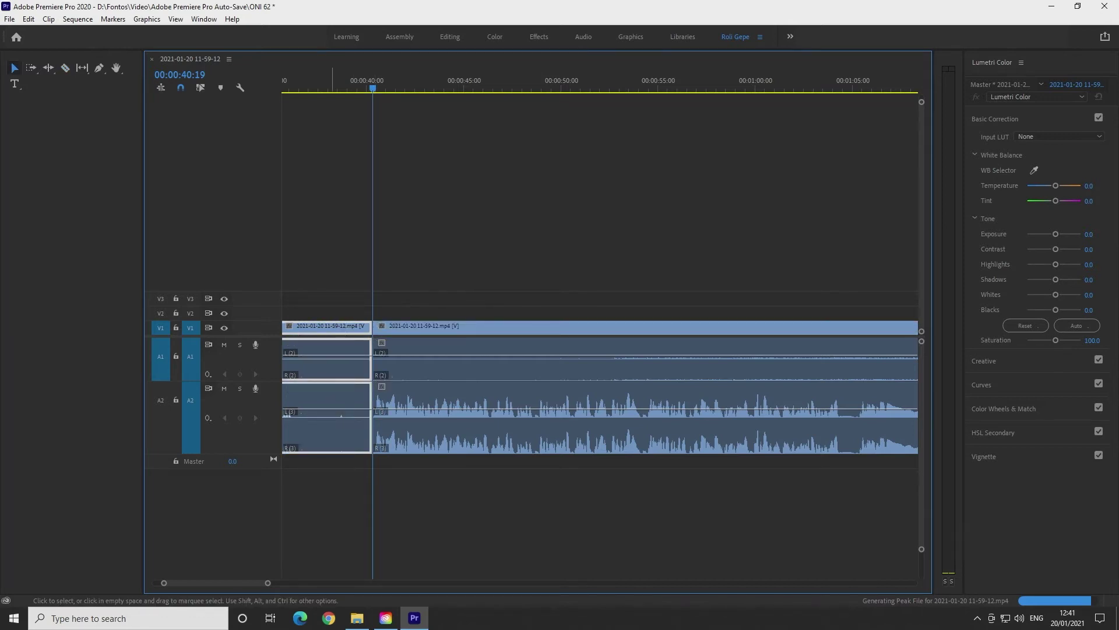
{"action": "key", "text": "Delete"}
{"action": "left_click", "coordinate": [338, 328]}
{"action": "right_click", "coordinate": [341, 326]}
{"action": "left_click", "coordinate": [377, 331]}
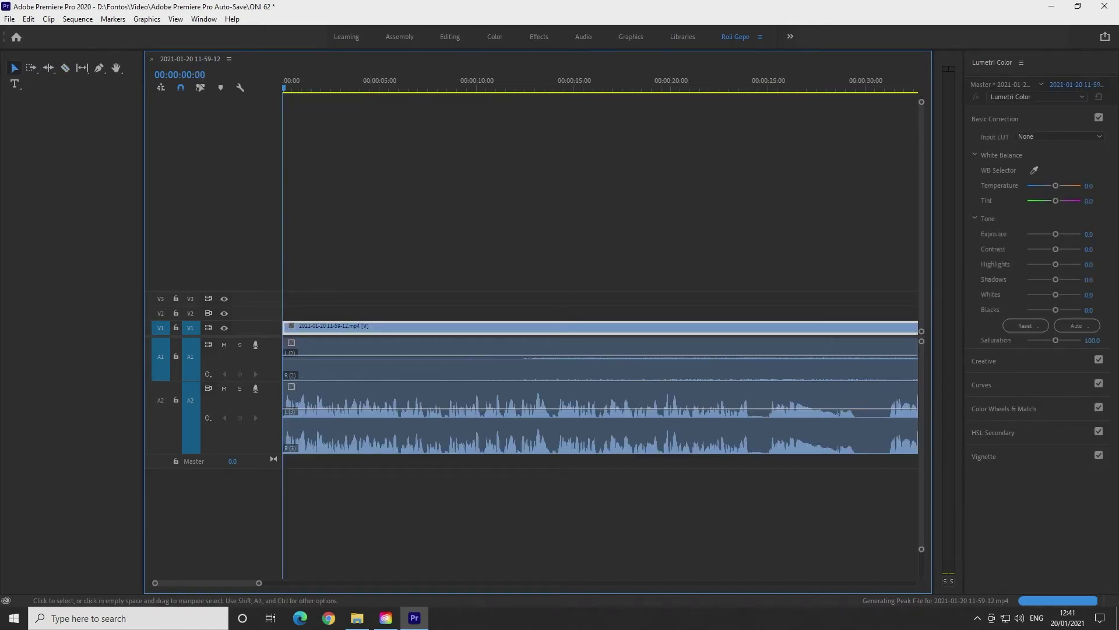
Apply the default transition to the start of the V1 video clip and play it back briefly
{"action": "right_click", "coordinate": [287, 325]}
{"action": "left_click", "coordinate": [344, 399]}
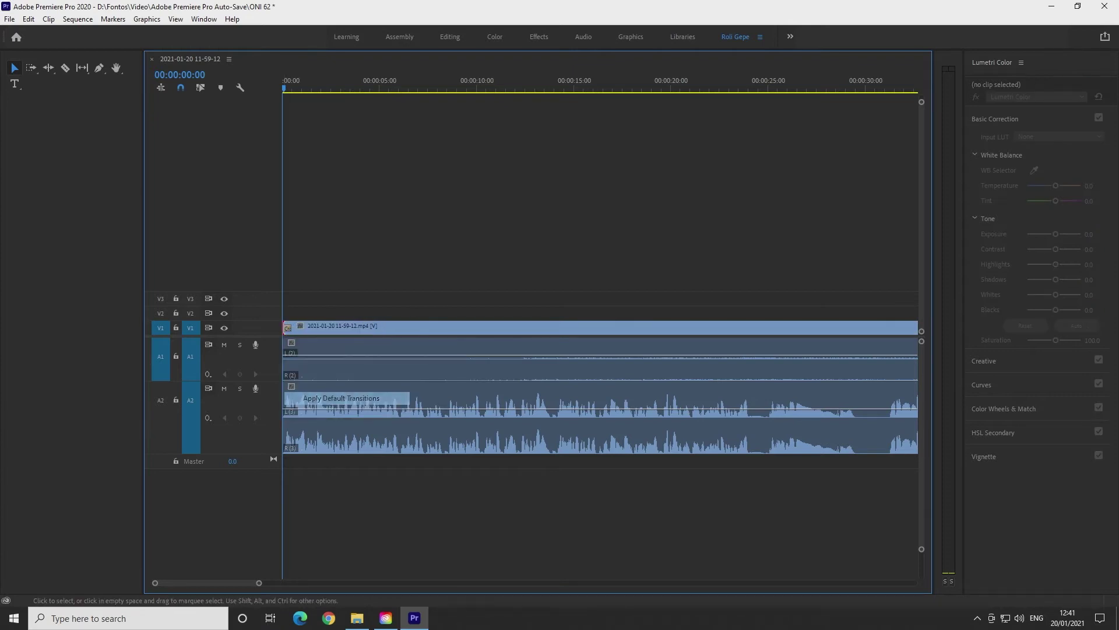
{"action": "key", "text": "space"}
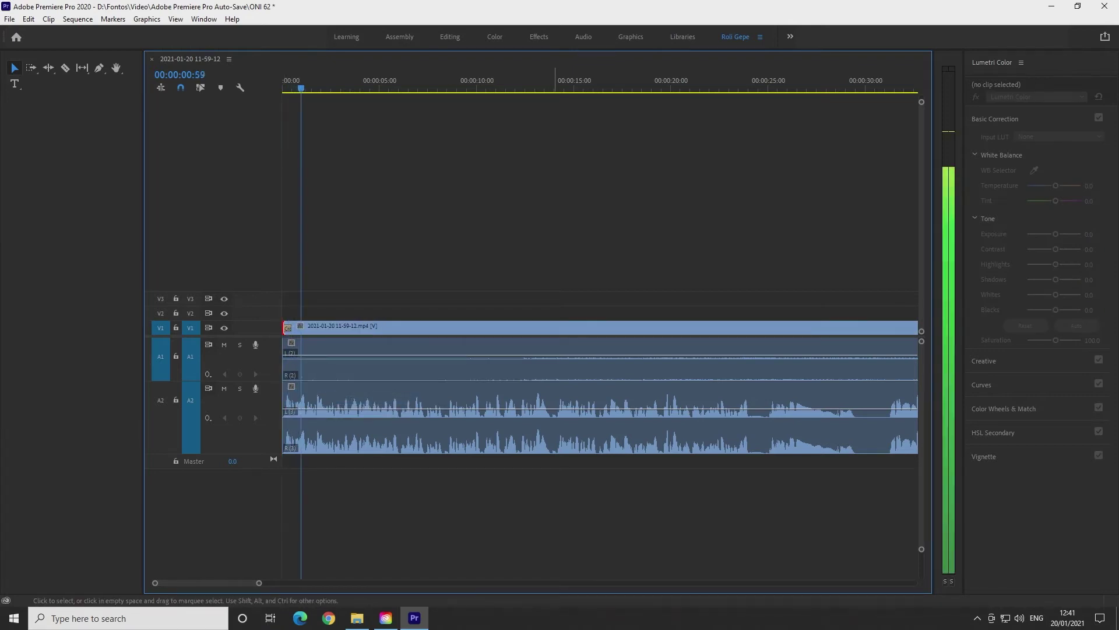
{"action": "key", "text": "space"}
Play the audio near the end of the recording from 00:33:23:41
{"action": "key", "text": "minus"}
{"action": "key", "text": "minus"}
{"action": "key", "text": "minus"}
{"action": "key", "text": "minus"}
{"action": "key", "text": "minus"}
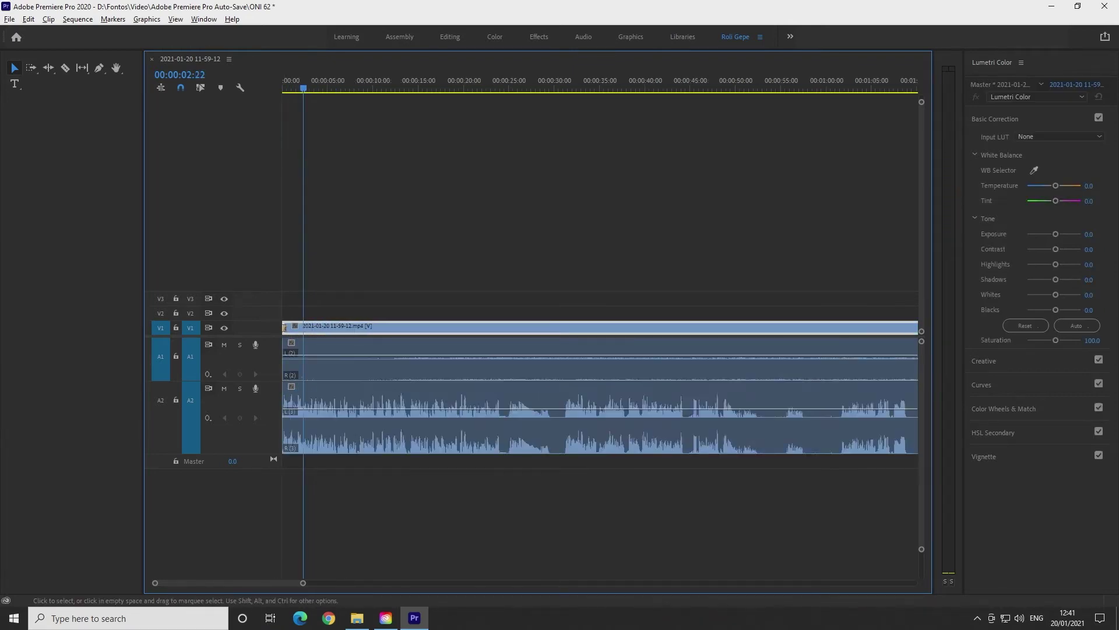
{"action": "key", "text": "minus"}
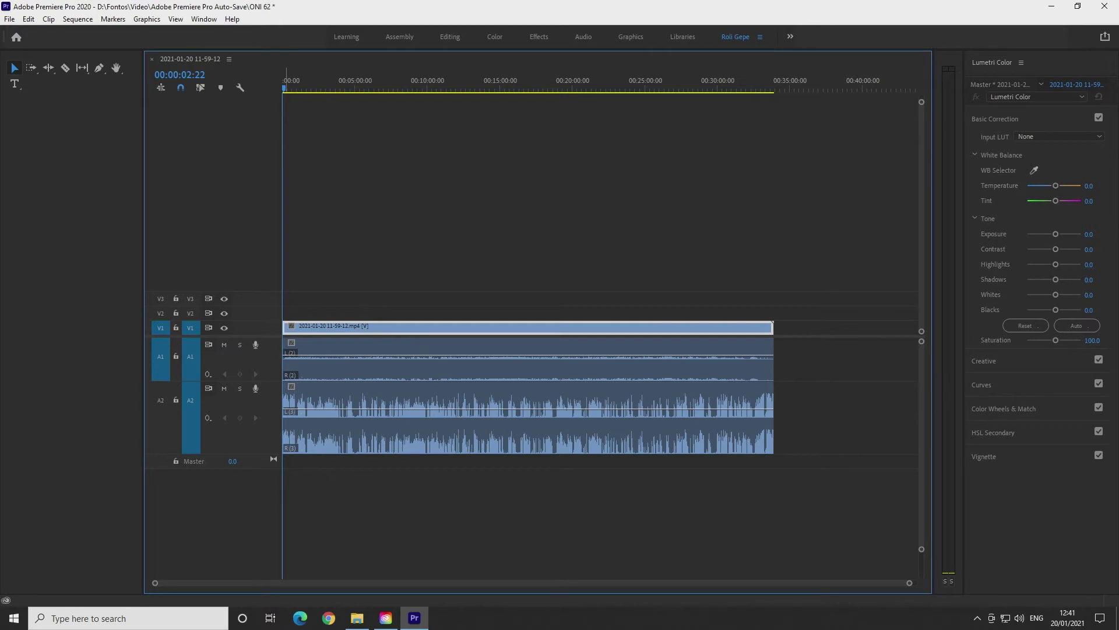
{"action": "left_click_drag", "start_coordinate": [283, 88], "coordinate": [767, 87]}
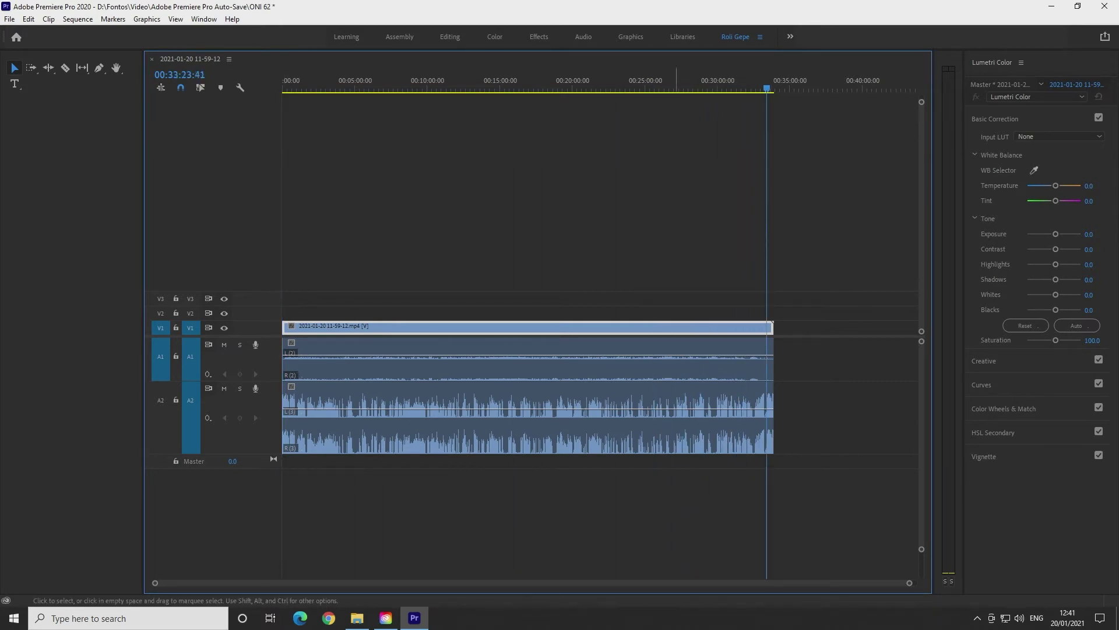
{"action": "key", "text": "space"}
{"action": "key", "text": "="}
{"action": "key", "text": "="}
{"action": "key", "text": "="}
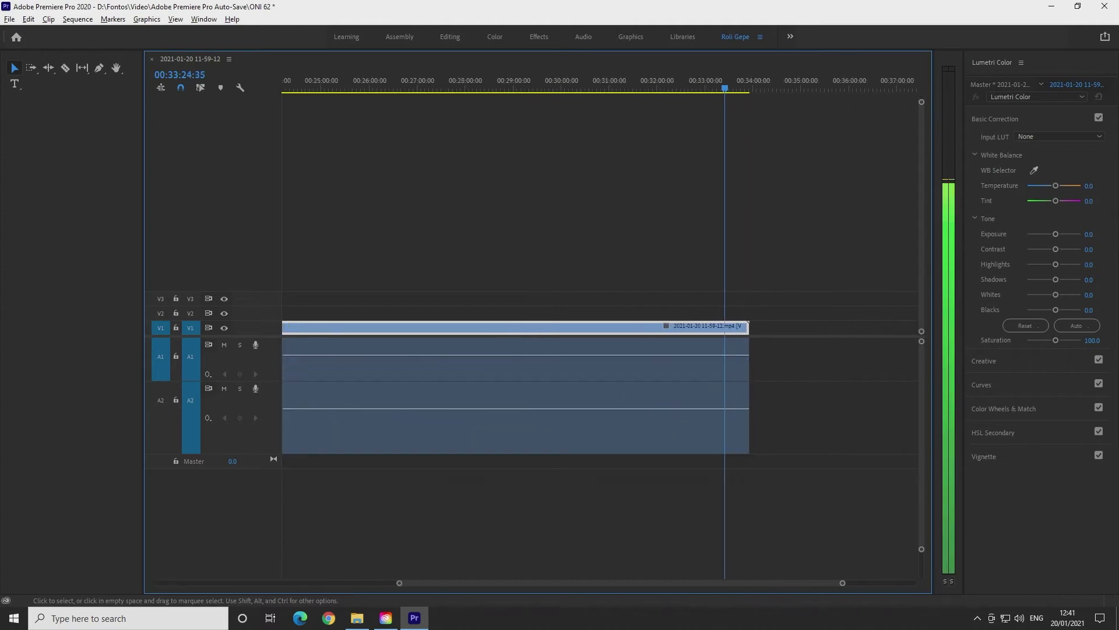
{"action": "scroll", "coordinate": [775, 373], "scroll_direction": "up", "scroll_amount": 1}
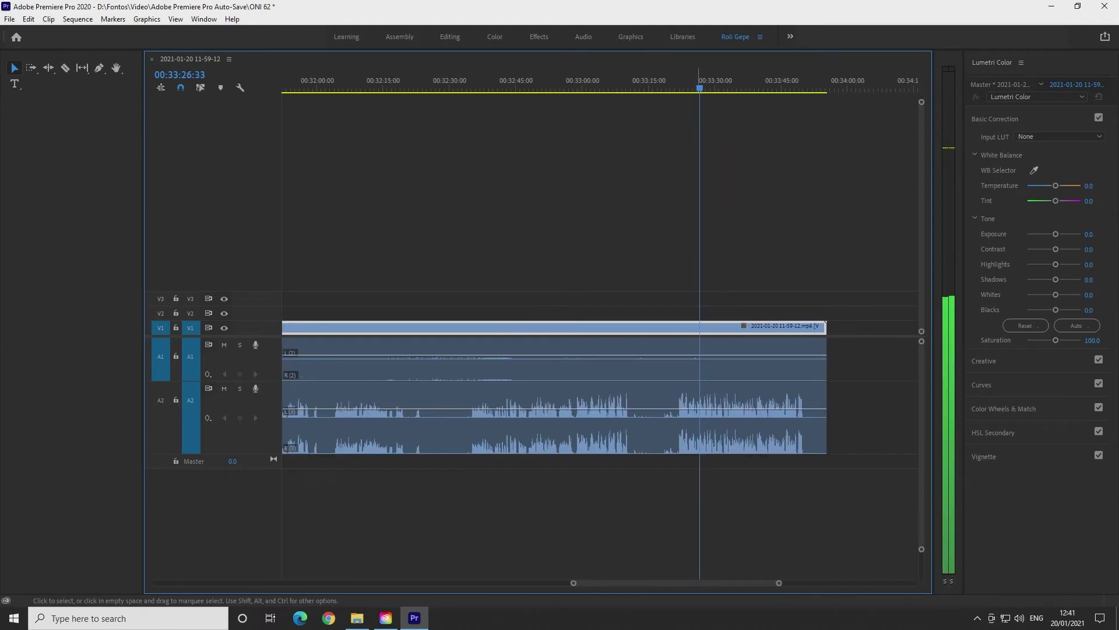
Play the final speech section from 00:33:21:48 and the earlier passage from 00:32:58:05 to compare them
{"action": "left_click_drag", "start_coordinate": [687, 88], "coordinate": [678, 88]}
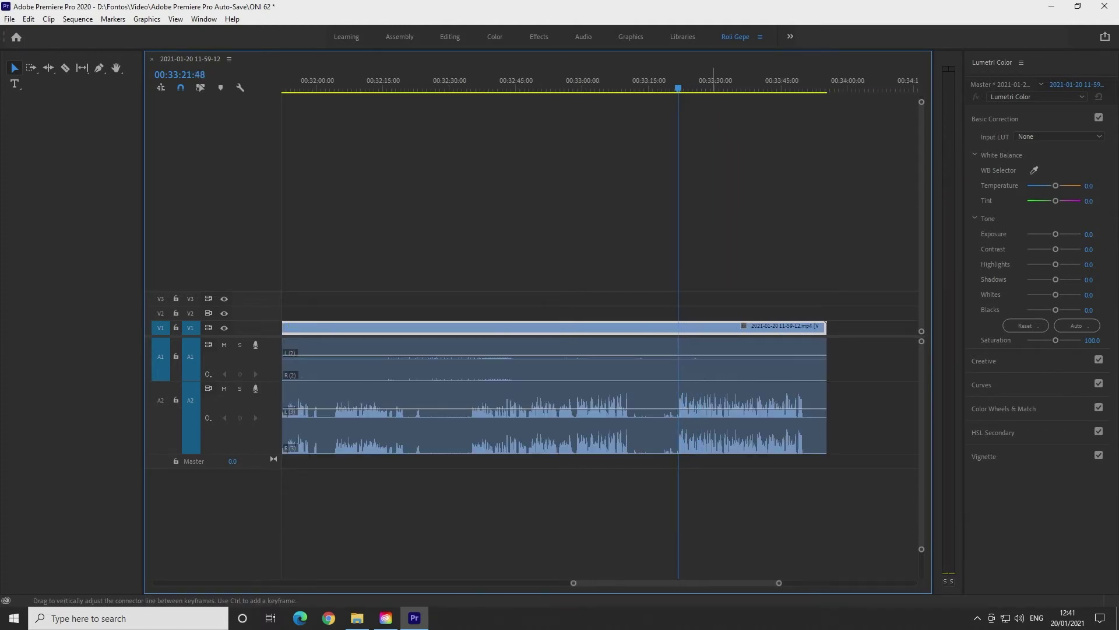
{"action": "key", "text": "space"}
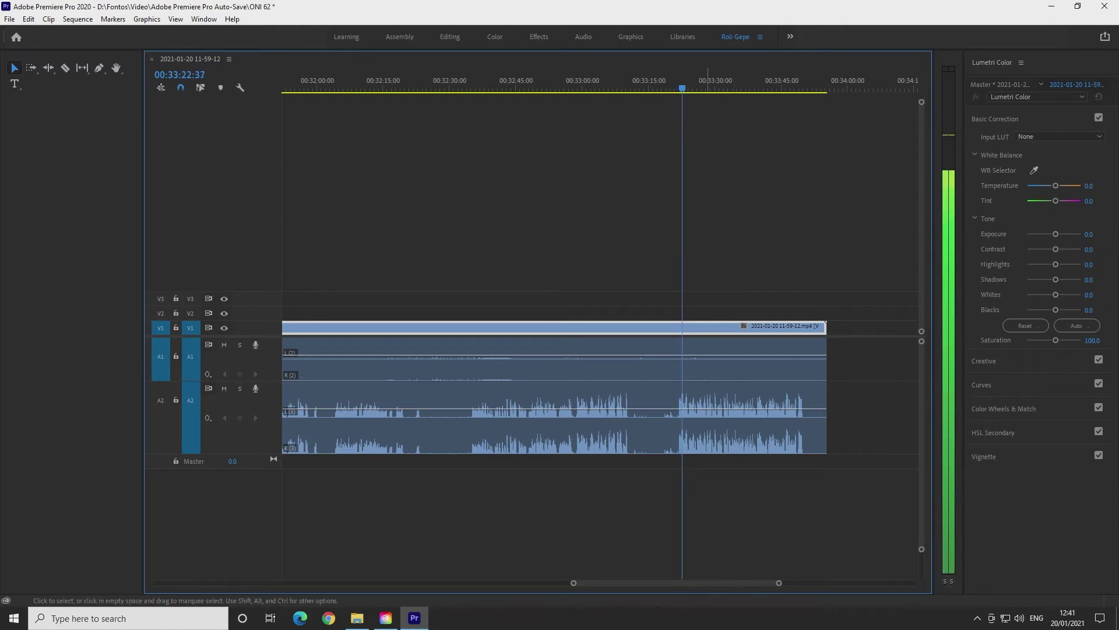
{"action": "key", "text": "space"}
{"action": "left_click_drag", "start_coordinate": [685, 87], "coordinate": [573, 87]}
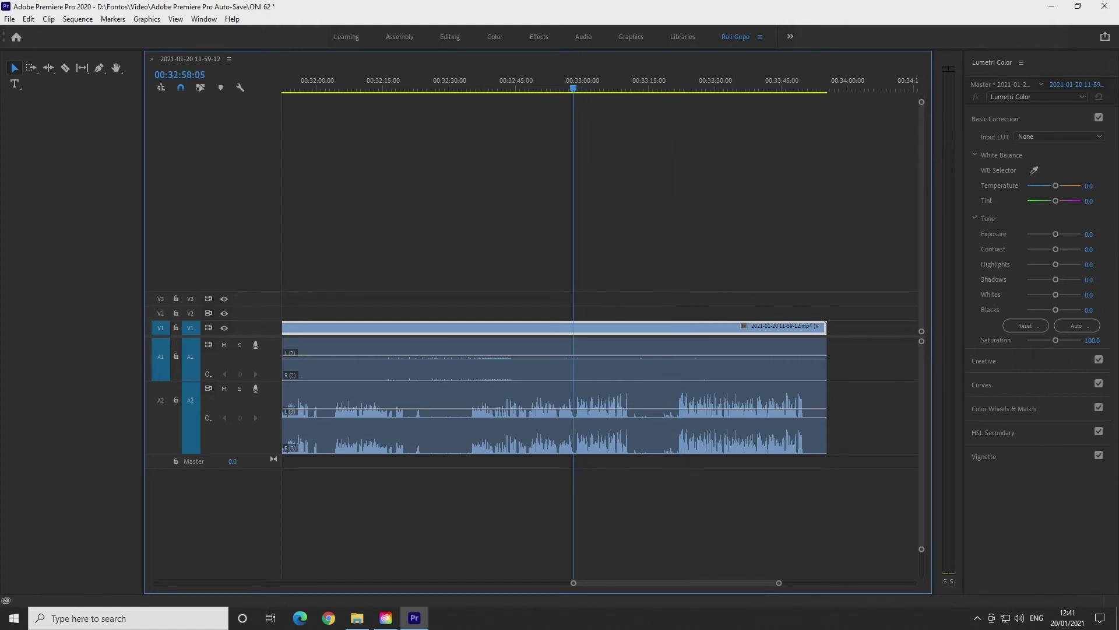
{"action": "key", "text": "space"}
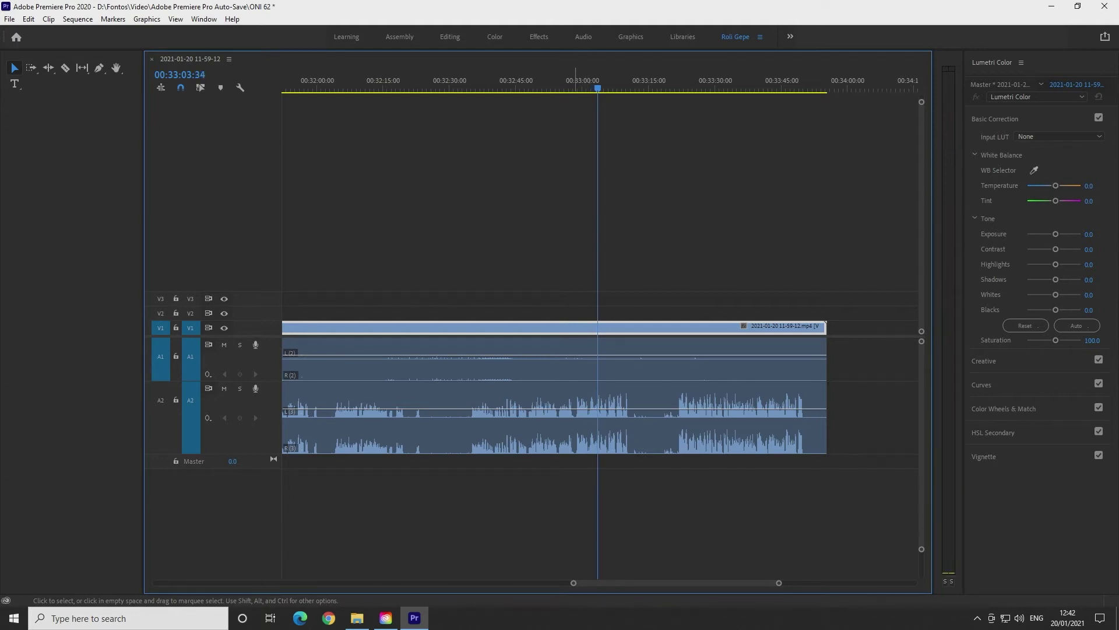
Play the speech from 00:32:58:30 to find the splice point and split the A2 audio at about 00:33:01
{"action": "key", "text": "equal"}
{"action": "key", "text": "equal"}
{"action": "key", "text": "equal"}
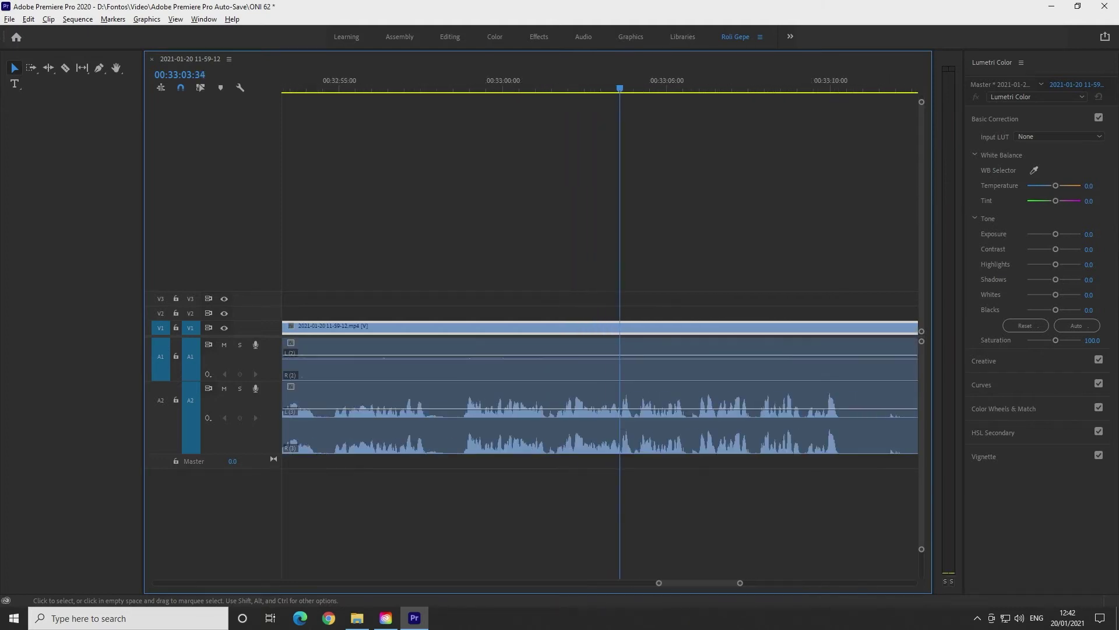
{"action": "left_click_drag", "start_coordinate": [619, 87], "coordinate": [454, 87]}
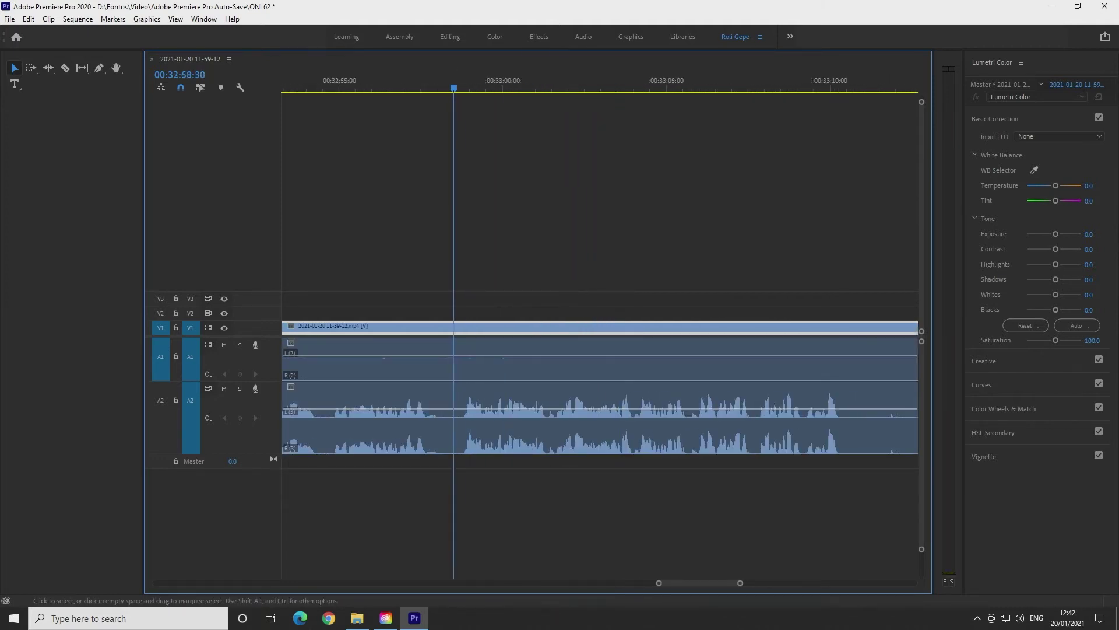
{"action": "key", "text": "space"}
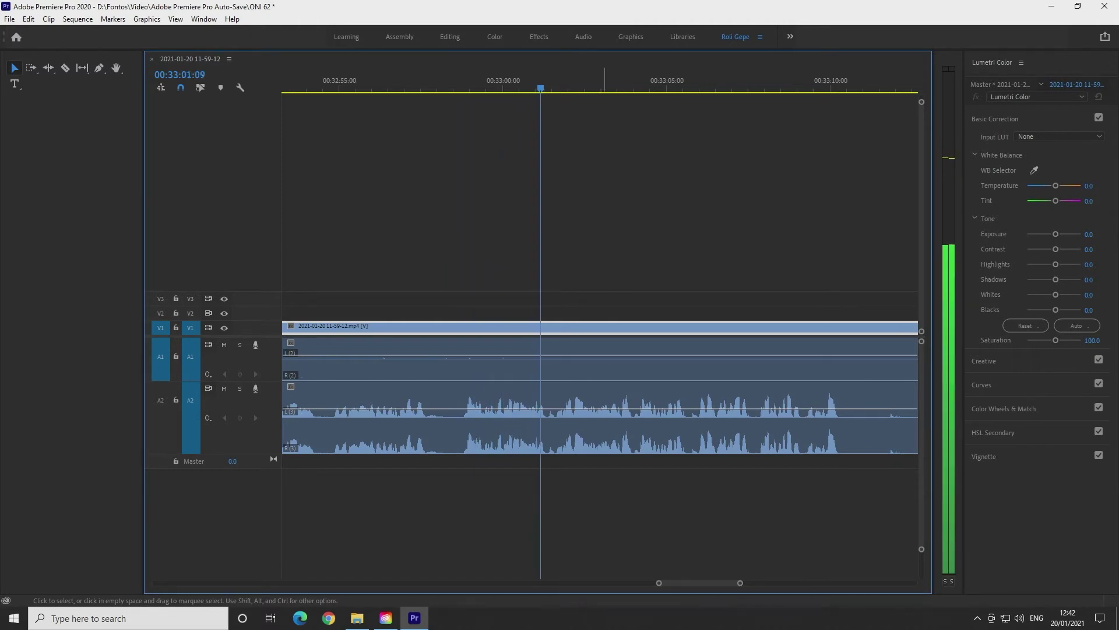
{"action": "key", "text": "space"}
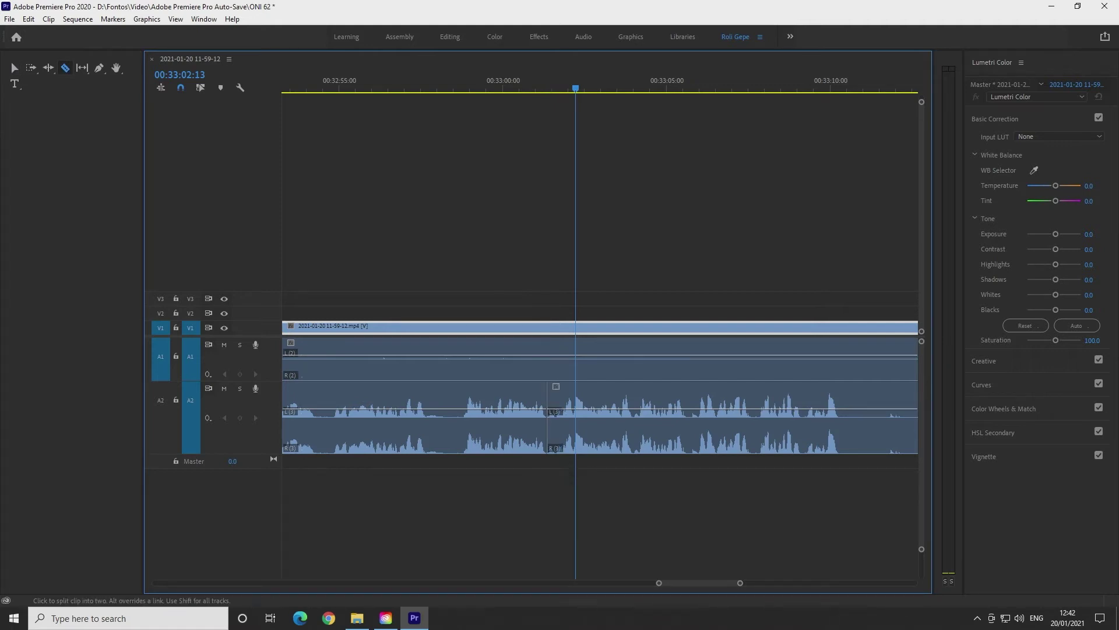
Split the A2 audio again at about 00:33:22, where the final speech section starts, and delete the section between the two cuts
{"action": "scroll", "coordinate": [601, 384], "scroll_direction": "down", "scroll_amount": 5}
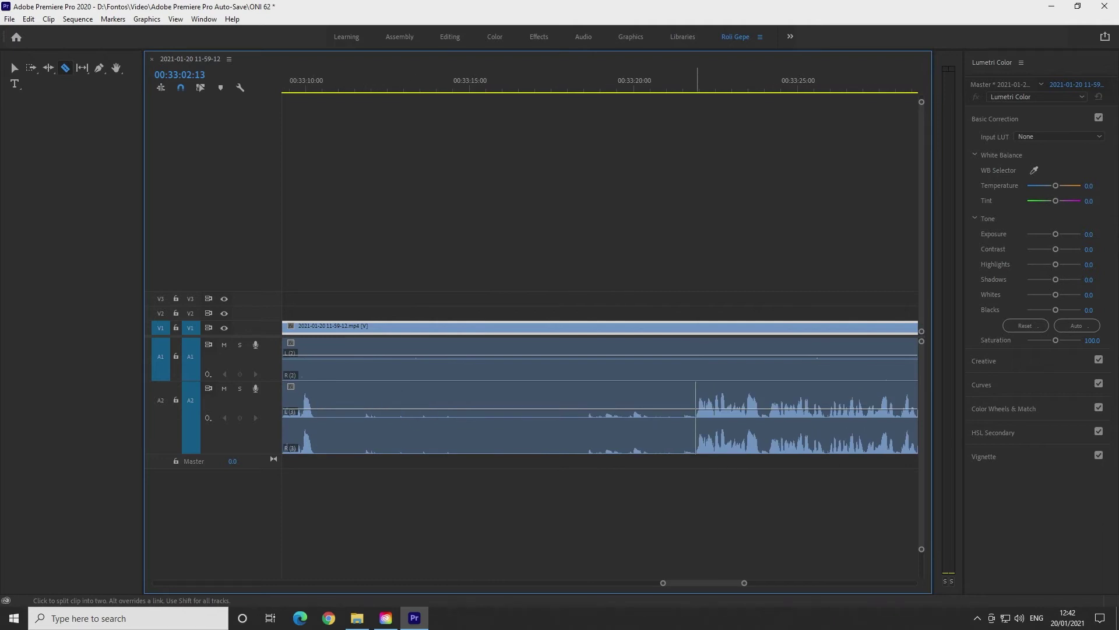
{"action": "left_click", "coordinate": [625, 430]}
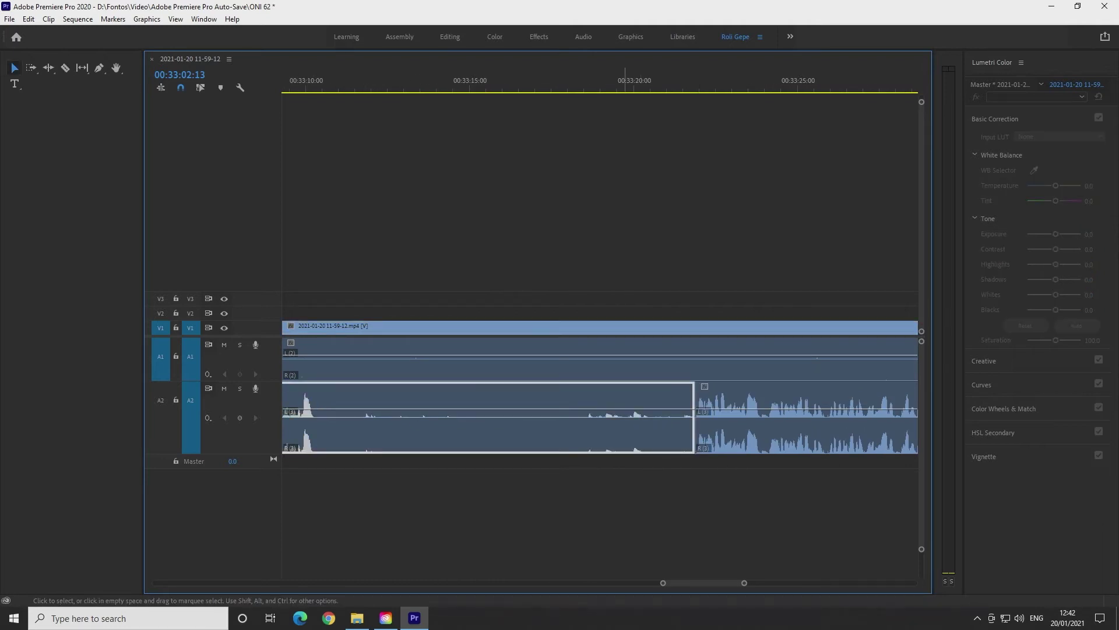
{"action": "key", "text": "Delete"}
Move the final A2 audio clip earlier until it butts against the end of the preceding A2 clip
{"action": "left_click_drag", "start_coordinate": [737, 434], "coordinate": [518, 435]}
{"action": "scroll", "coordinate": [601, 385], "scroll_direction": "up", "scroll_amount": 2}
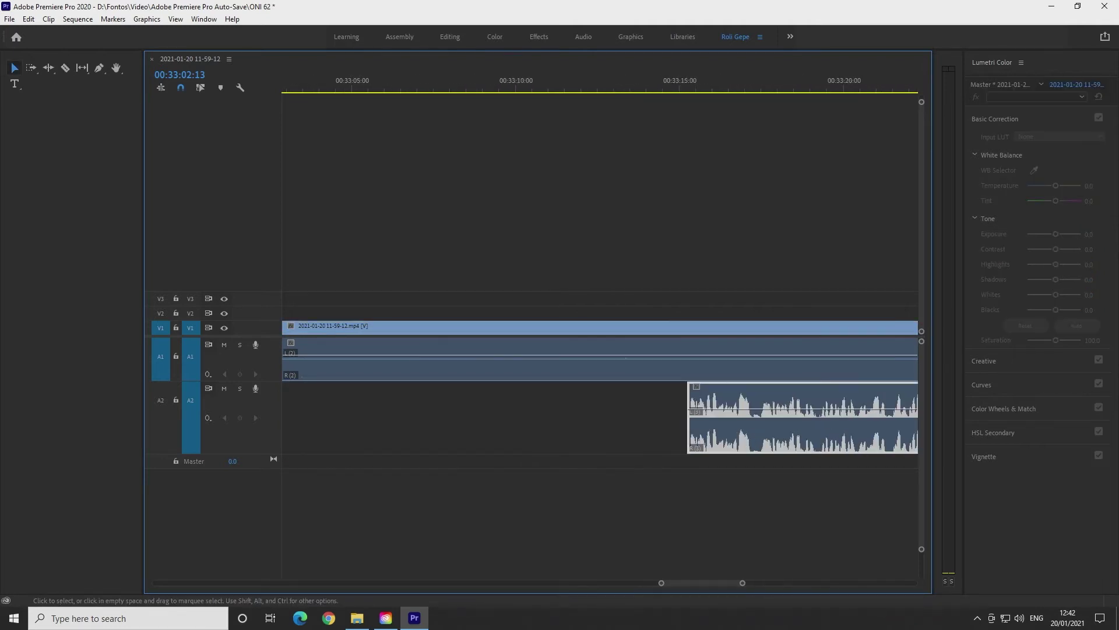
{"action": "left_click_drag", "start_coordinate": [725, 431], "coordinate": [395, 431]}
{"action": "scroll", "coordinate": [396, 431], "scroll_direction": "up", "scroll_amount": 2}
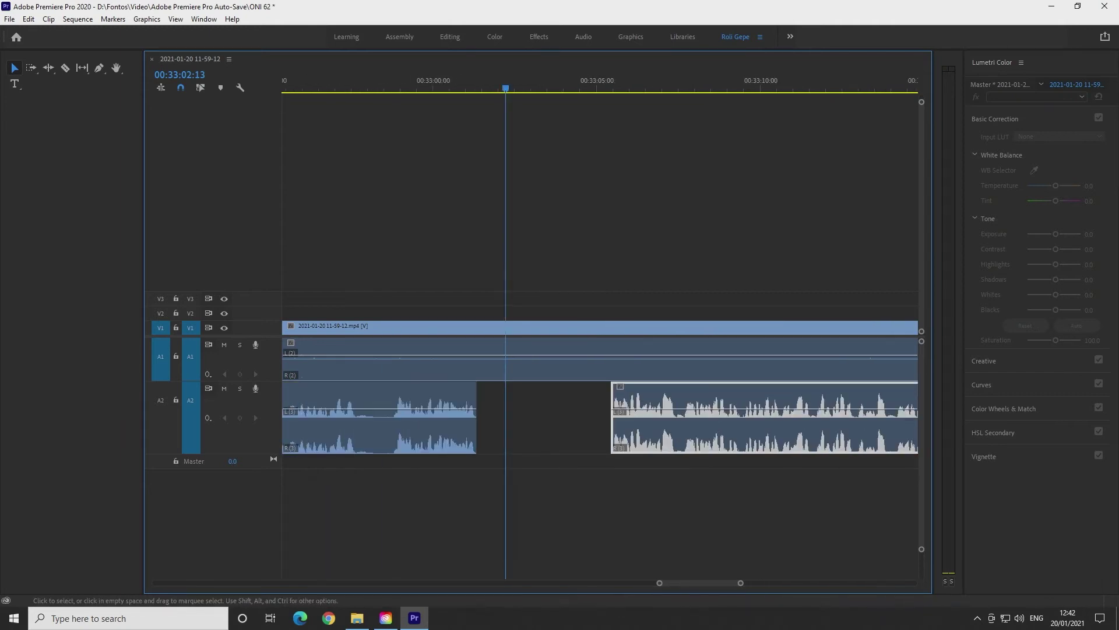
{"action": "left_click_drag", "start_coordinate": [683, 431], "coordinate": [547, 432]}
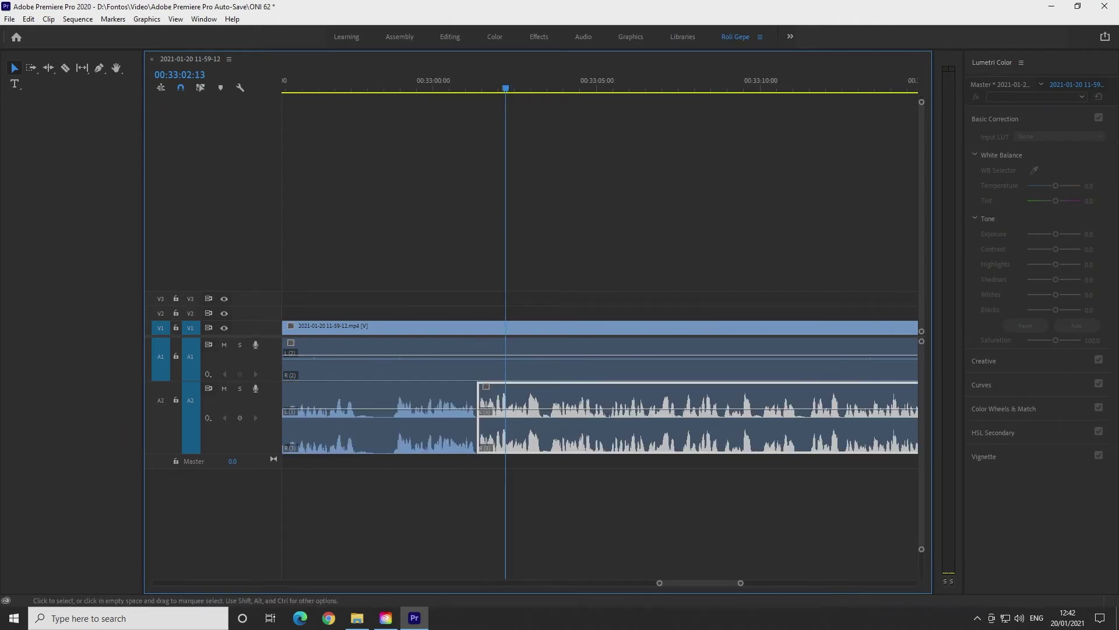
Play the A2 audio across the new splice, starting about three seconds before it
{"action": "left_click_drag", "start_coordinate": [506, 84], "coordinate": [386, 85]}
{"action": "key", "text": "space"}
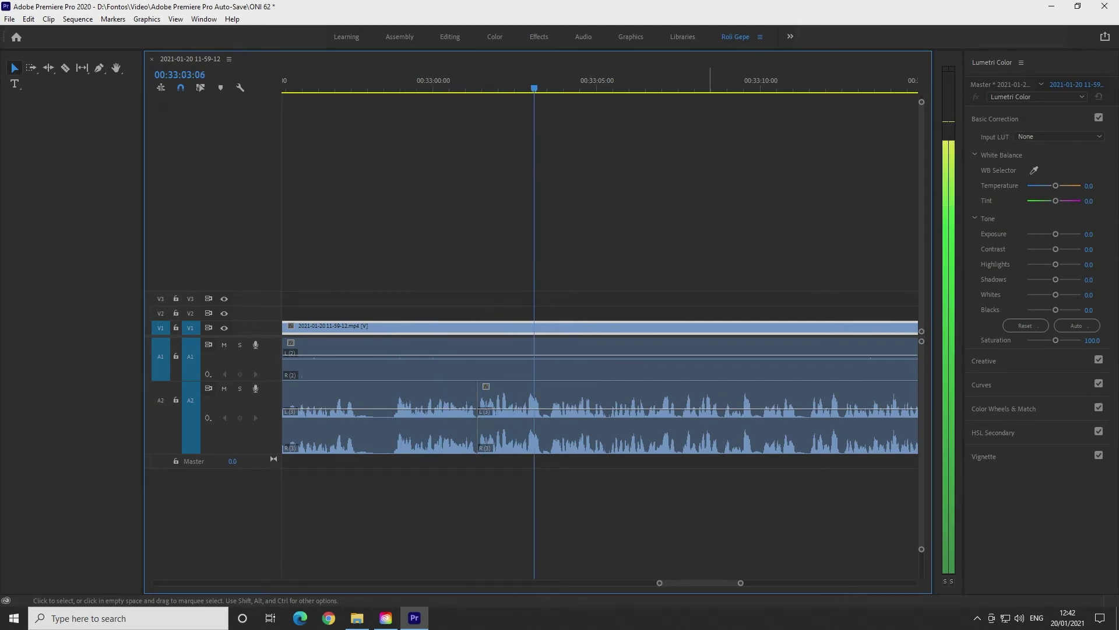
{"action": "scroll", "coordinate": [857, 397], "scroll_direction": "down", "scroll_amount": 8}
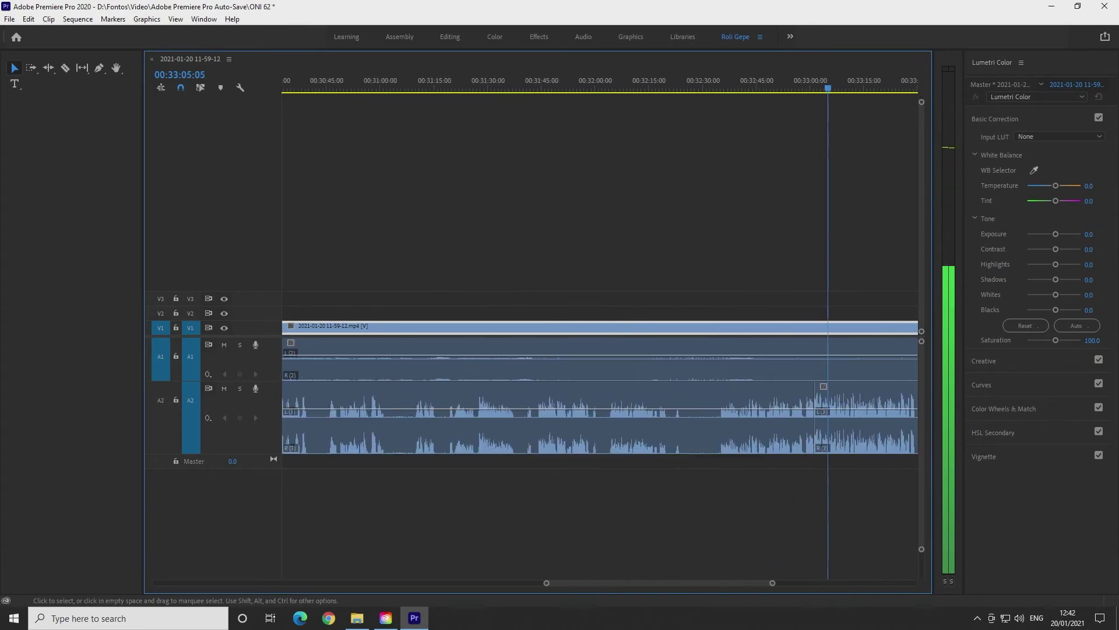
Split all tracks where the final A2 speech ends, at about 00:33:29, and delete everything after the cut
{"action": "scroll", "coordinate": [857, 396], "scroll_direction": "down", "scroll_amount": 2}
{"action": "key", "text": "c"}
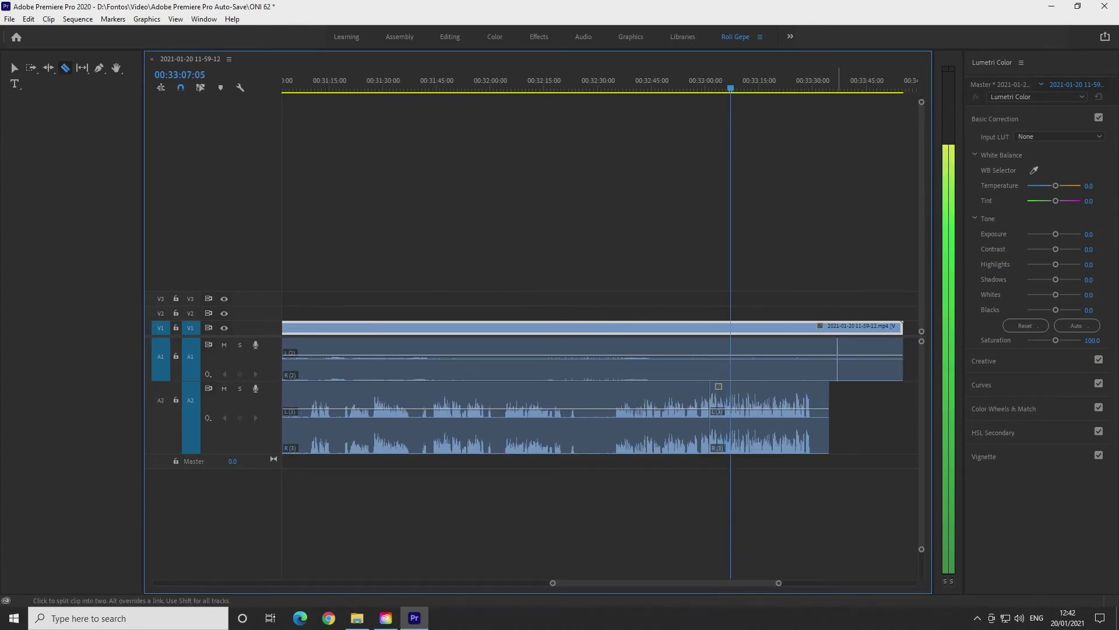
{"action": "left_click", "coordinate": [810, 355]}
{"action": "key", "text": "v"}
{"action": "left_click_drag", "start_coordinate": [873, 309], "coordinate": [813, 449]}
{"action": "key", "text": "Delete"}
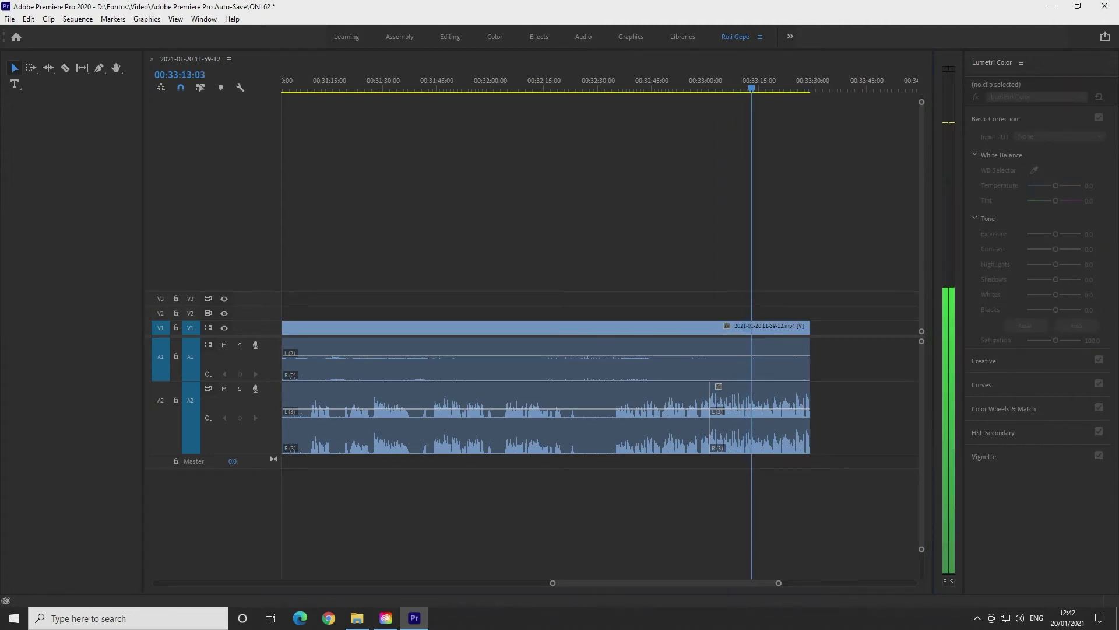
{"action": "key", "text": "space"}
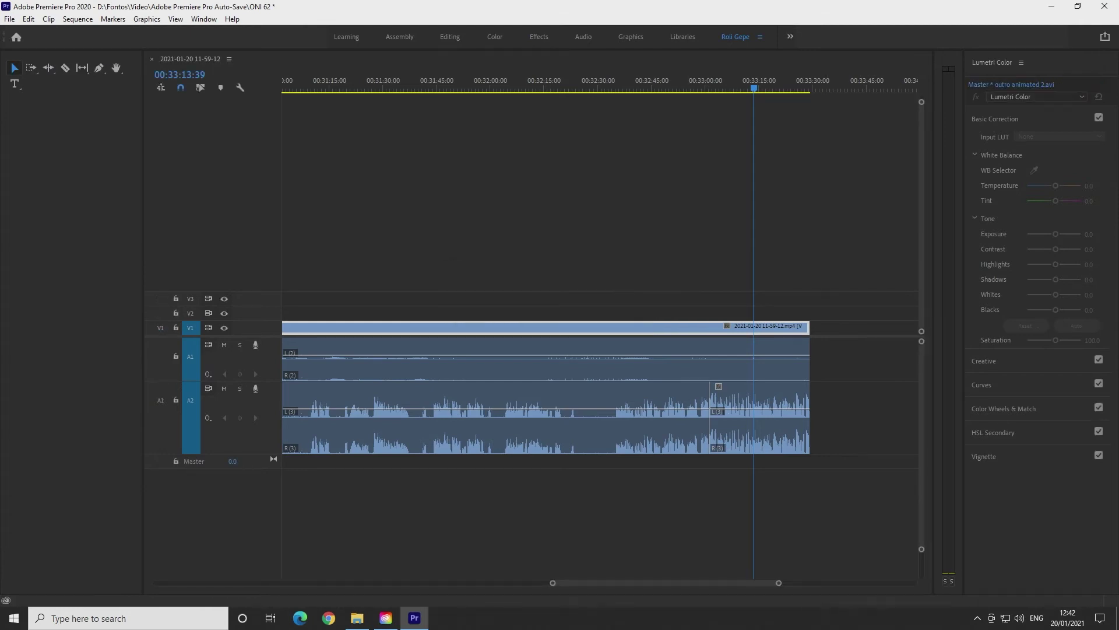
Append the outro animated 2.avi clip right after the recording and apply the default transition at the video cut between them
{"action": "left_click_drag", "start_coordinate": [1118, 356], "coordinate": [818, 358]}
{"action": "right_click", "coordinate": [812, 327]}
{"action": "left_click", "coordinate": [851, 402]}
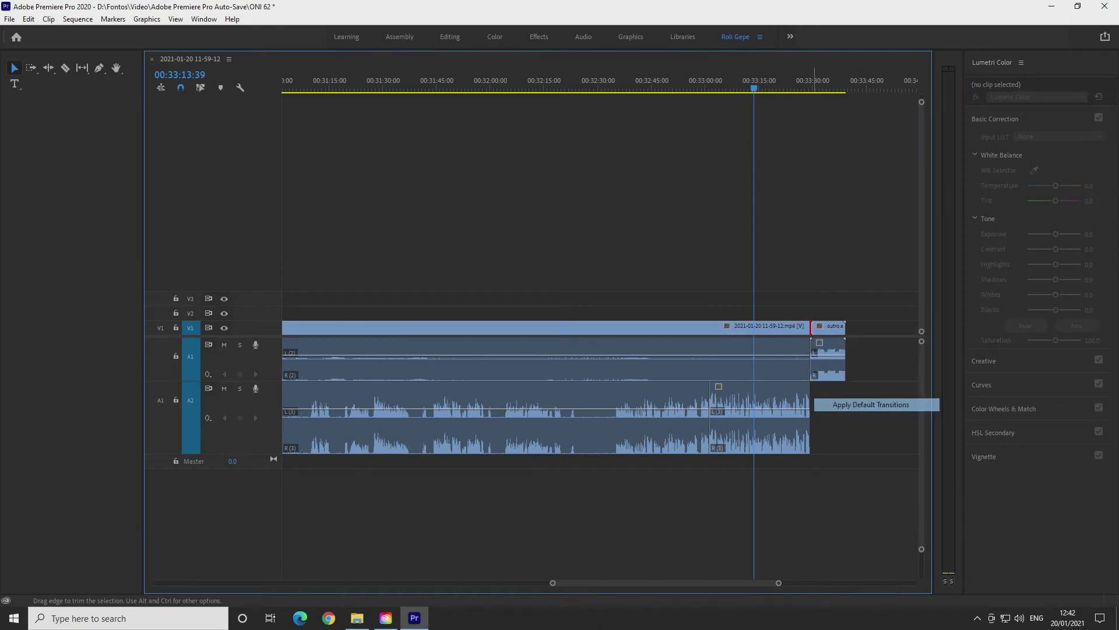
Apply the default transition to the end of the outro's A1 audio and lengthen the transition's duration
{"action": "right_click", "coordinate": [845, 363]}
{"action": "left_click", "coordinate": [903, 440]}
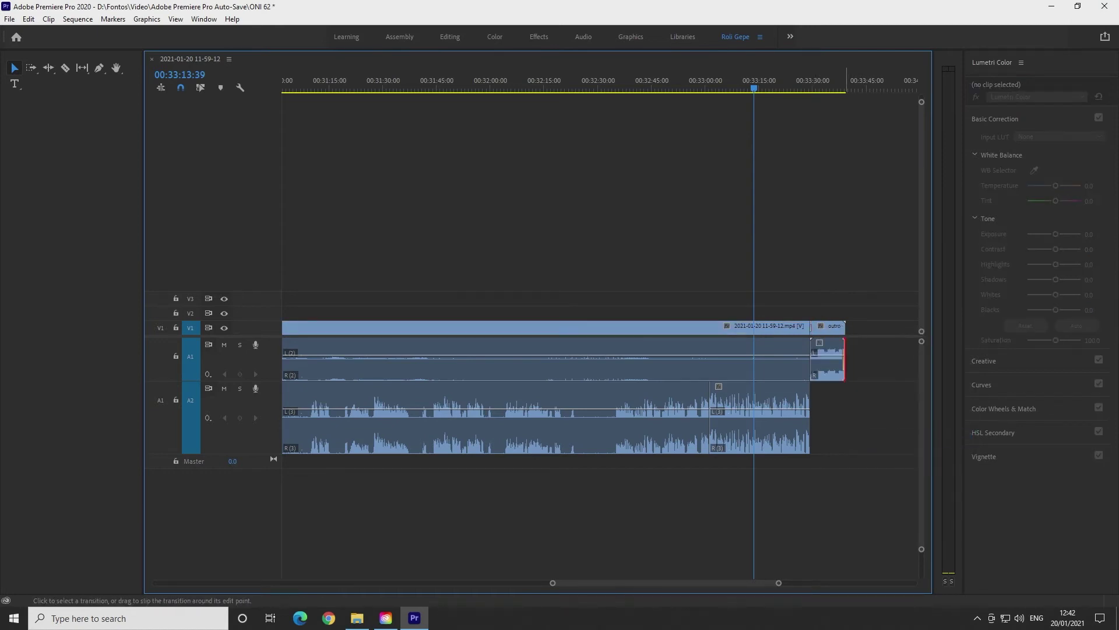
{"action": "right_click", "coordinate": [844, 364]}
{"action": "left_click", "coordinate": [875, 371]}
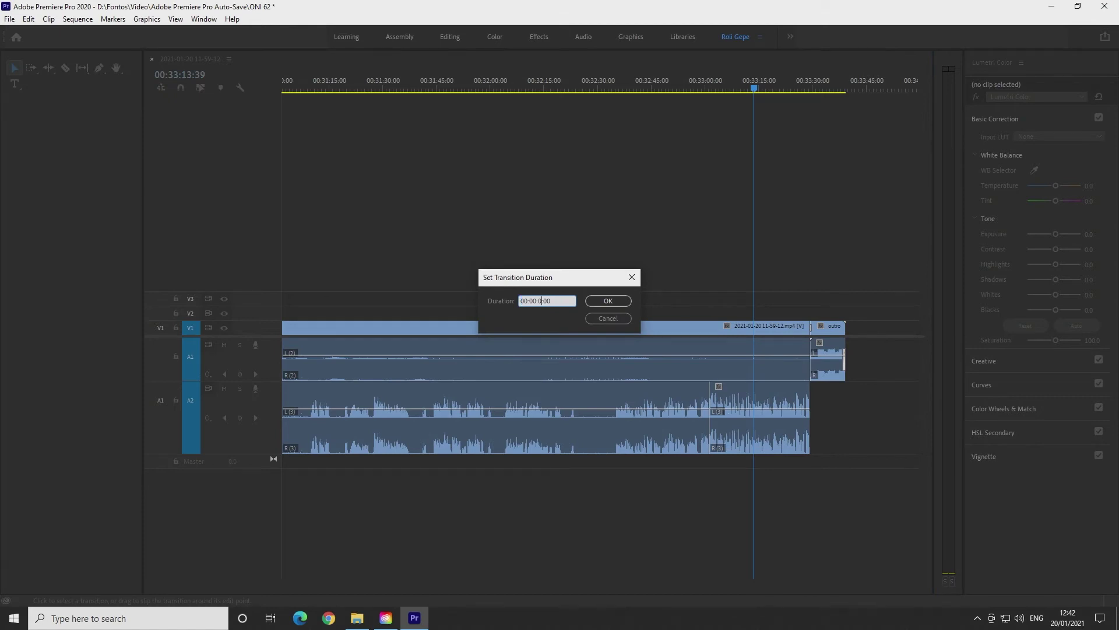
{"action": "key", "text": "Return"}
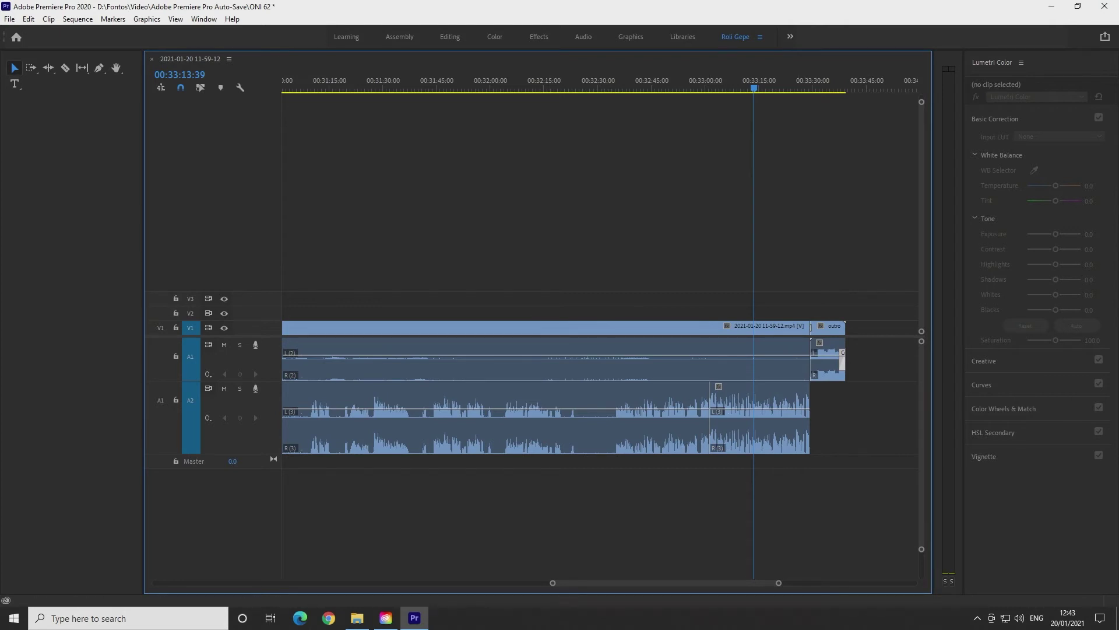
Place the Like clip on V2 at about 00:33:04 and the Szubscribe clip on V3 at about 00:33:08, then preview from 00:33:01:52
{"action": "left_click_drag", "start_coordinate": [740, 285], "coordinate": [715, 322]}
{"action": "mouse_move", "coordinate": [754, 285]}
{"action": "left_mouse_down"}
{"action": "mouse_move", "coordinate": [736, 285]}
{"action": "mouse_move", "coordinate": [750, 298]}
{"action": "left_mouse_up"}
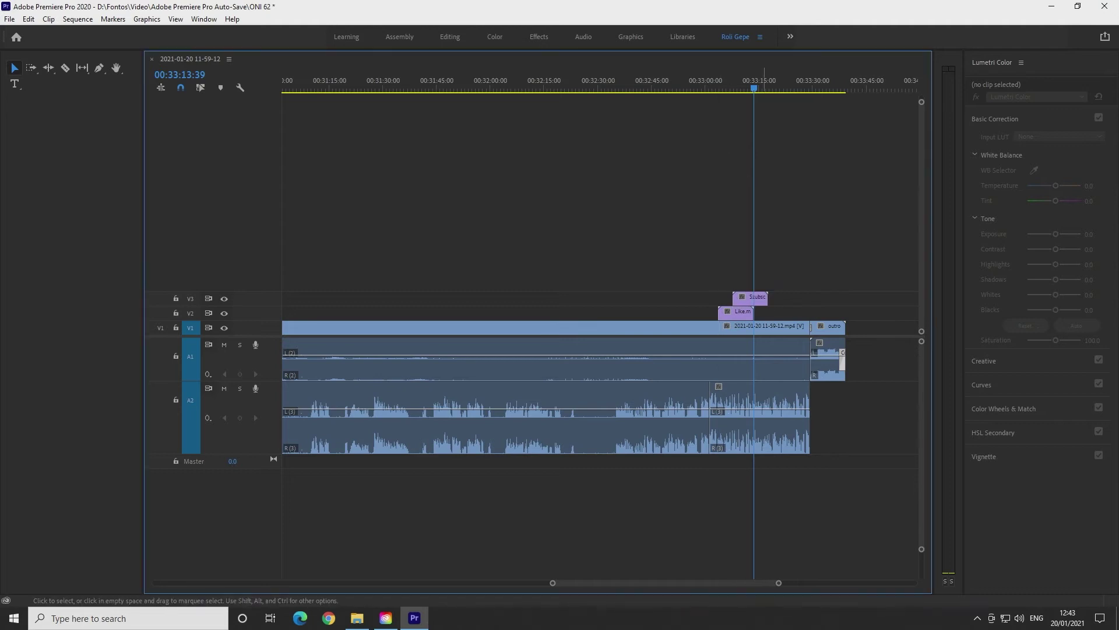
{"action": "left_click_drag", "start_coordinate": [754, 87], "coordinate": [712, 88]}
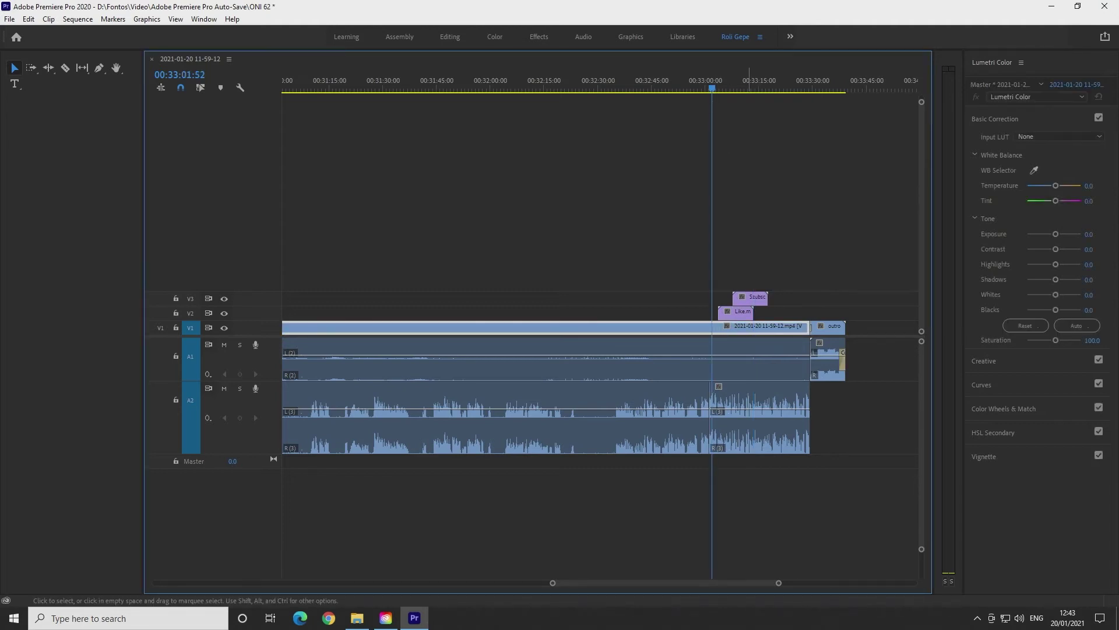
{"action": "key", "text": "ctrl+shift+a"}
{"action": "key", "text": "space"}
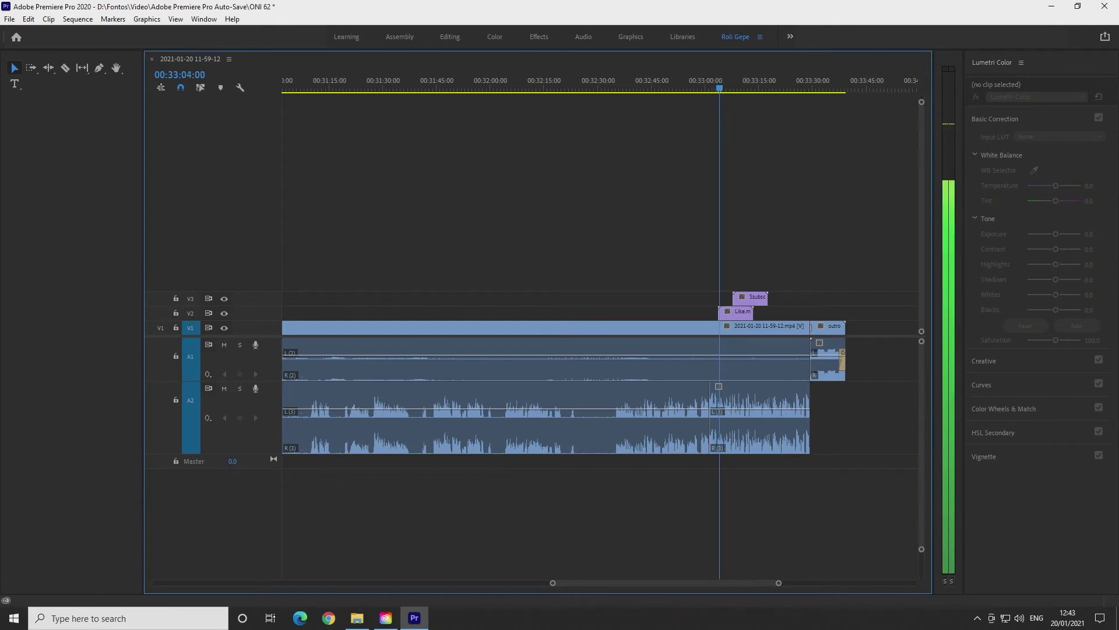
Check the Szubscribe overlay on V3 and play the ending from 00:33:12:26 into the outro
{"action": "left_click", "coordinate": [750, 298]}
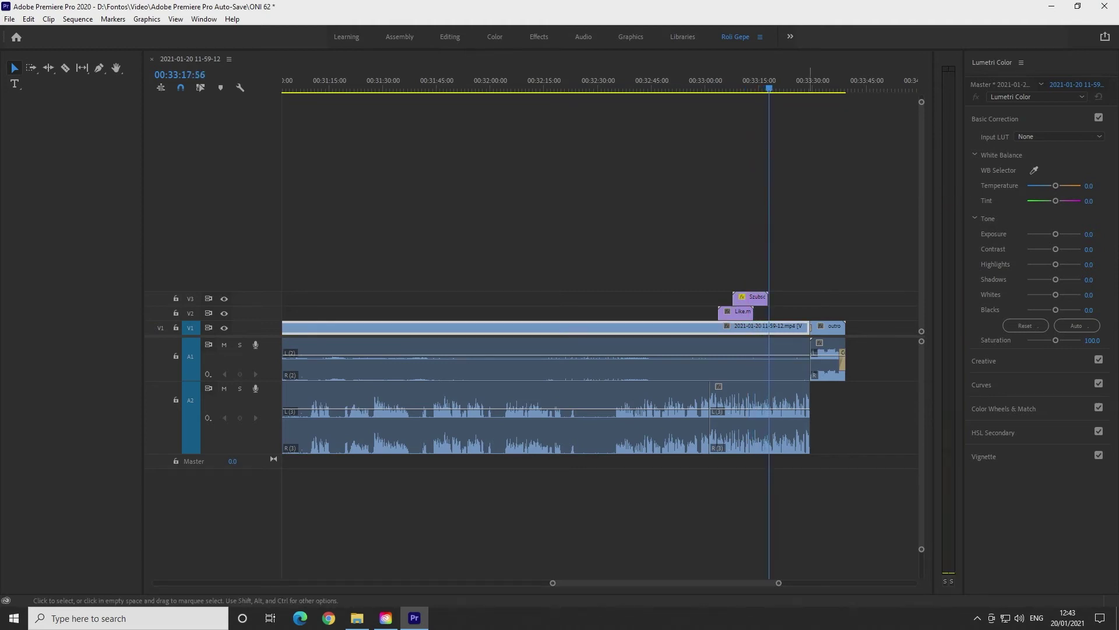
{"action": "left_click_drag", "start_coordinate": [771, 87], "coordinate": [749, 87]}
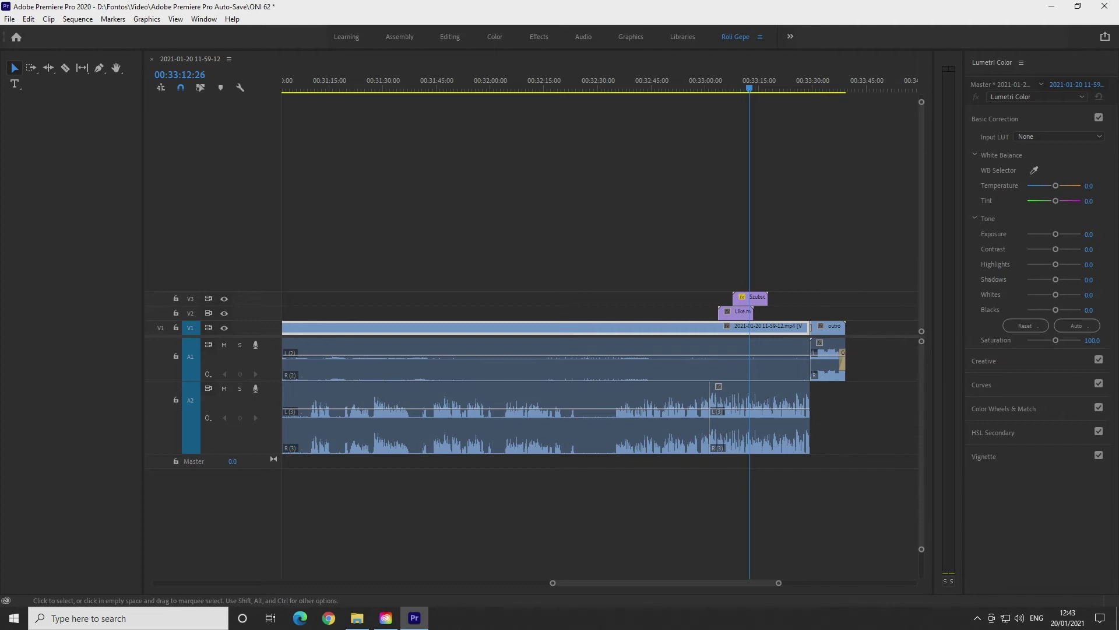
{"action": "left_click", "coordinate": [758, 298]}
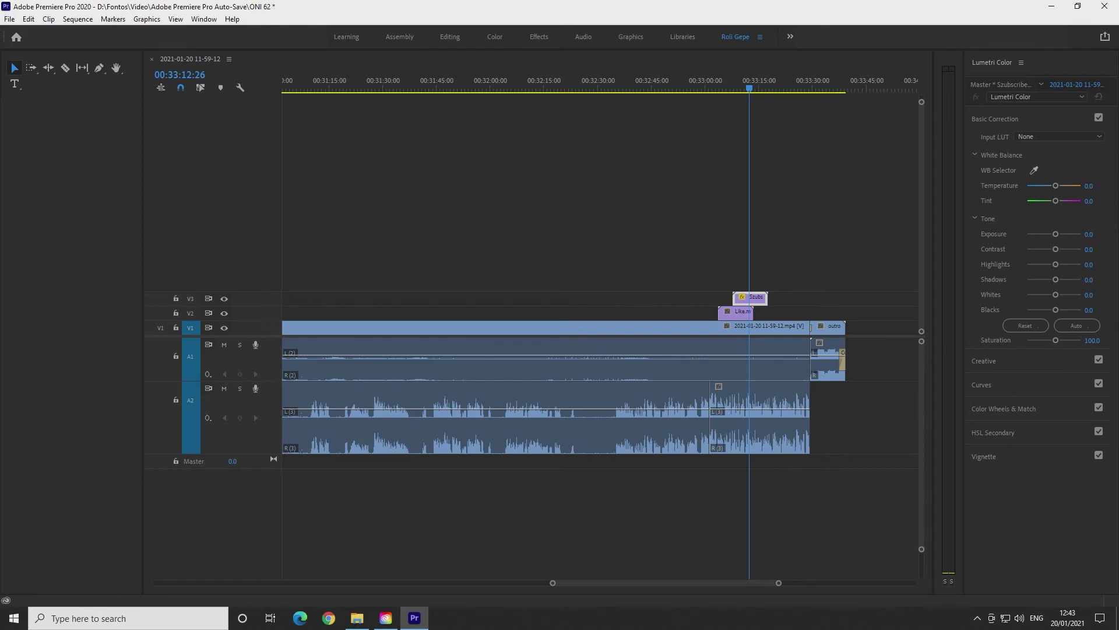
{"action": "left_click", "coordinate": [829, 245]}
{"action": "key", "text": "space"}
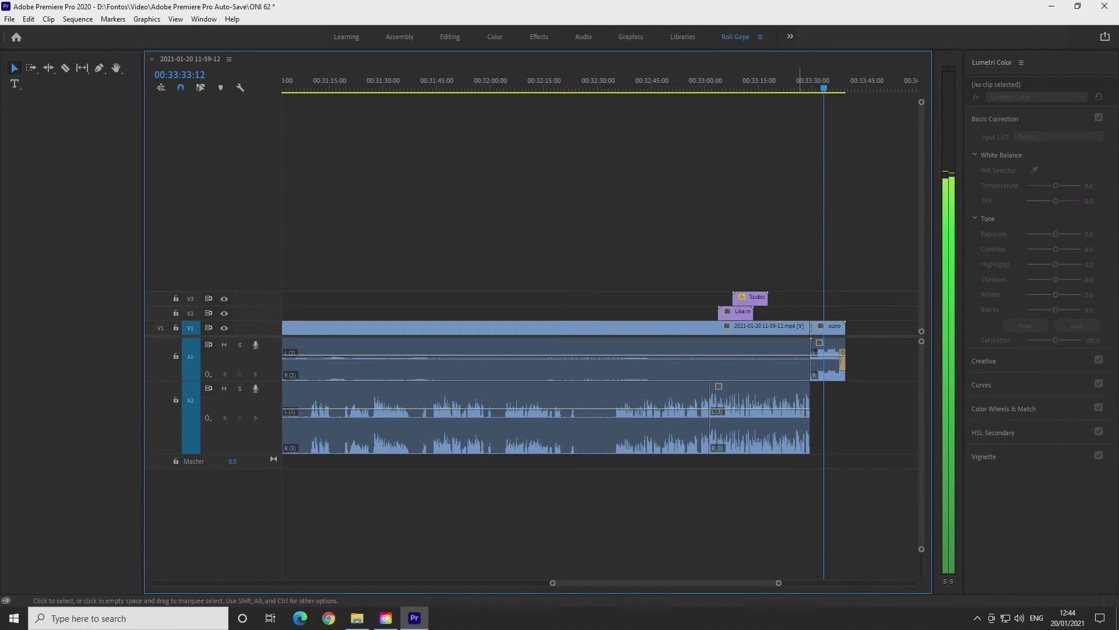
{"action": "key", "text": "space"}
{"action": "key", "text": "ctrl+shift+a"}
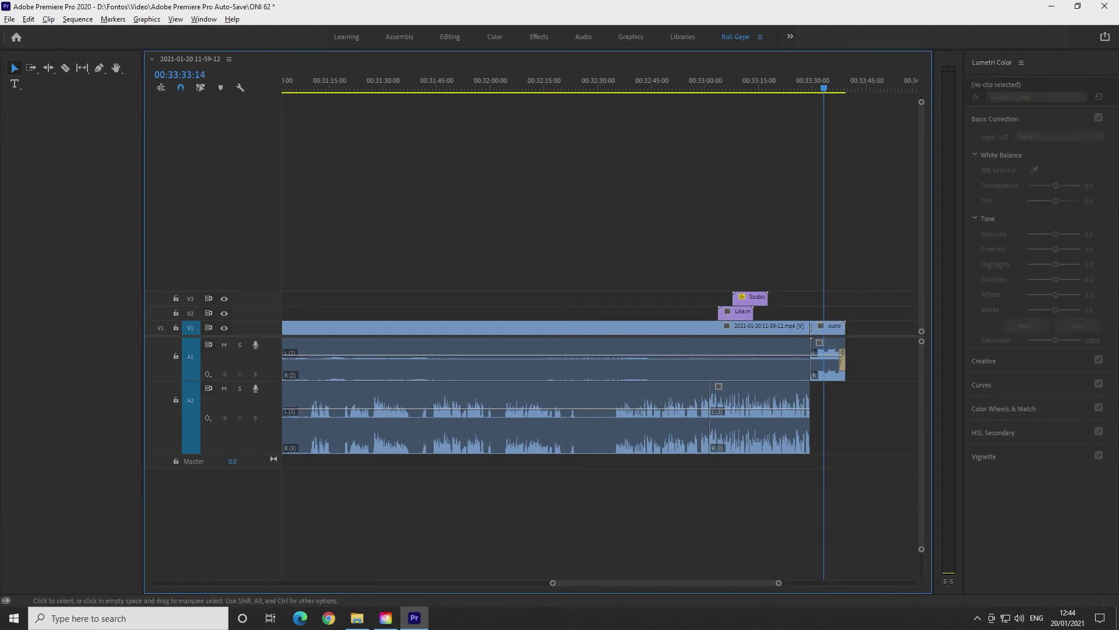
Select all the A2 audio clips and normalize their maximum peak through Audio Gain
{"action": "key", "text": "minus"}
{"action": "key", "text": "minus"}
{"action": "key", "text": "minus"}
{"action": "key", "text": "minus"}
{"action": "left_click_drag", "start_coordinate": [825, 496], "coordinate": [358, 435]}
{"action": "right_click", "coordinate": [417, 396]}
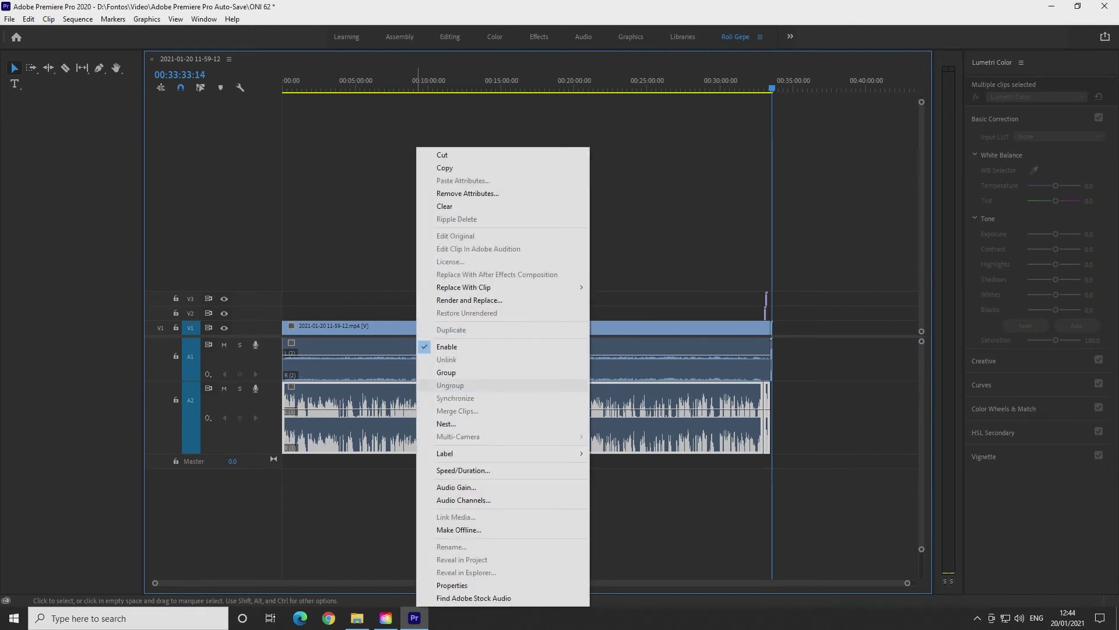
{"action": "left_click", "coordinate": [457, 487]}
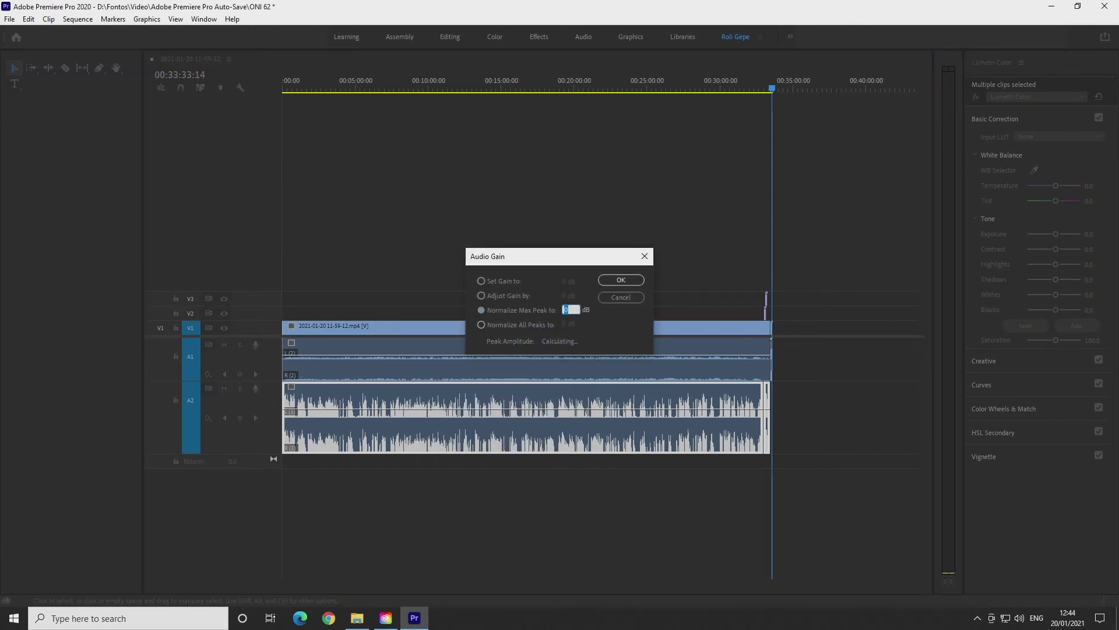
{"action": "key", "text": "Return"}
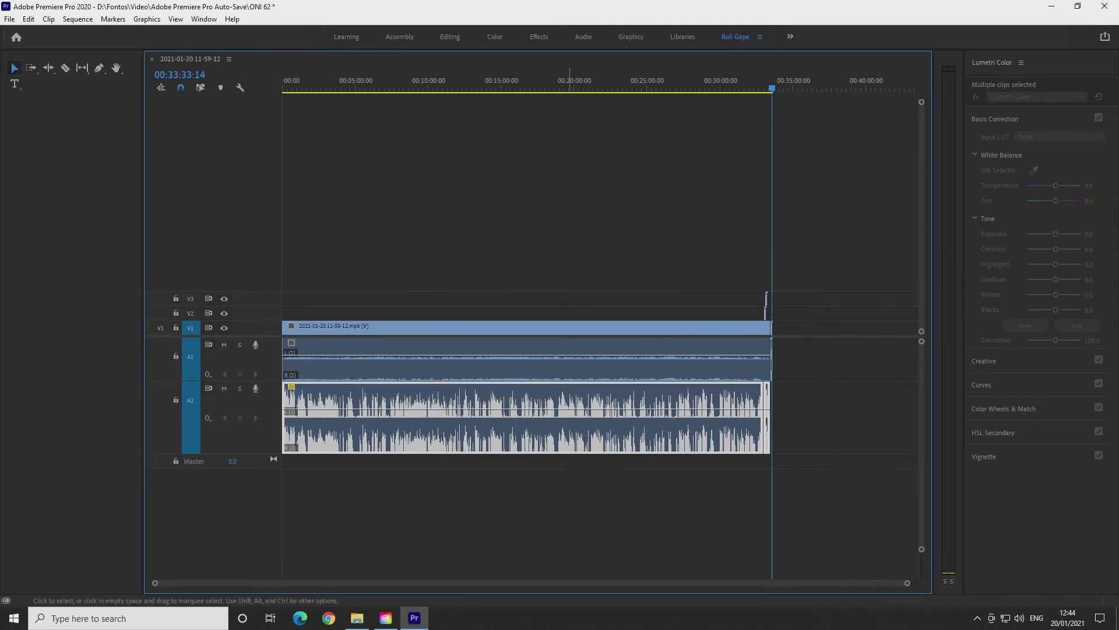
Play the normalized A2 audio from 00:32:28:20 to check its level
{"action": "left_click", "coordinate": [756, 81]}
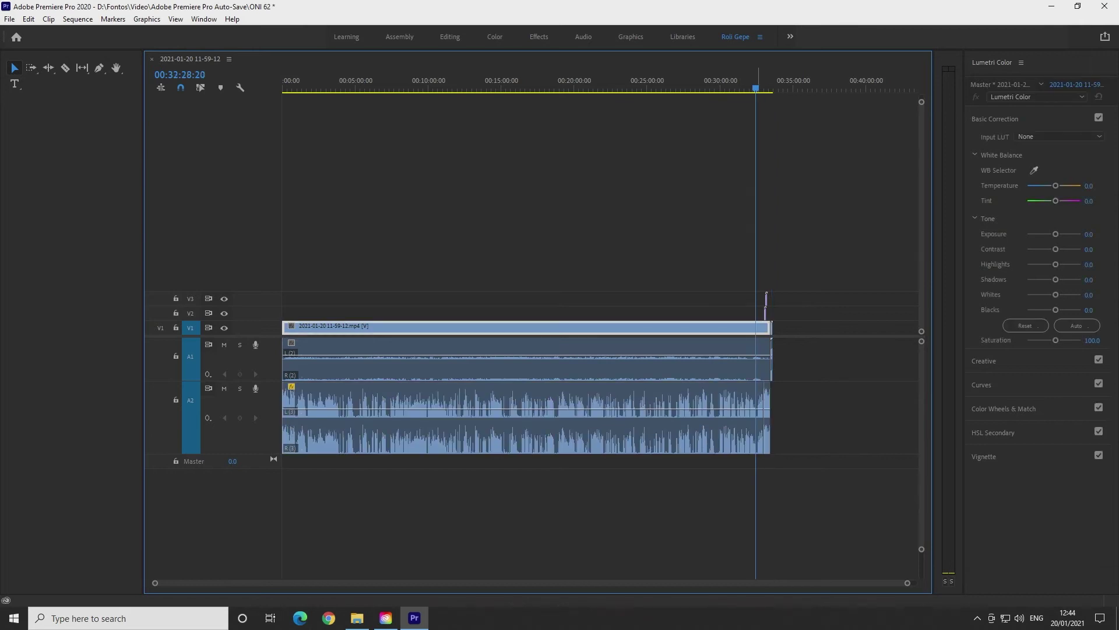
{"action": "key", "text": "space"}
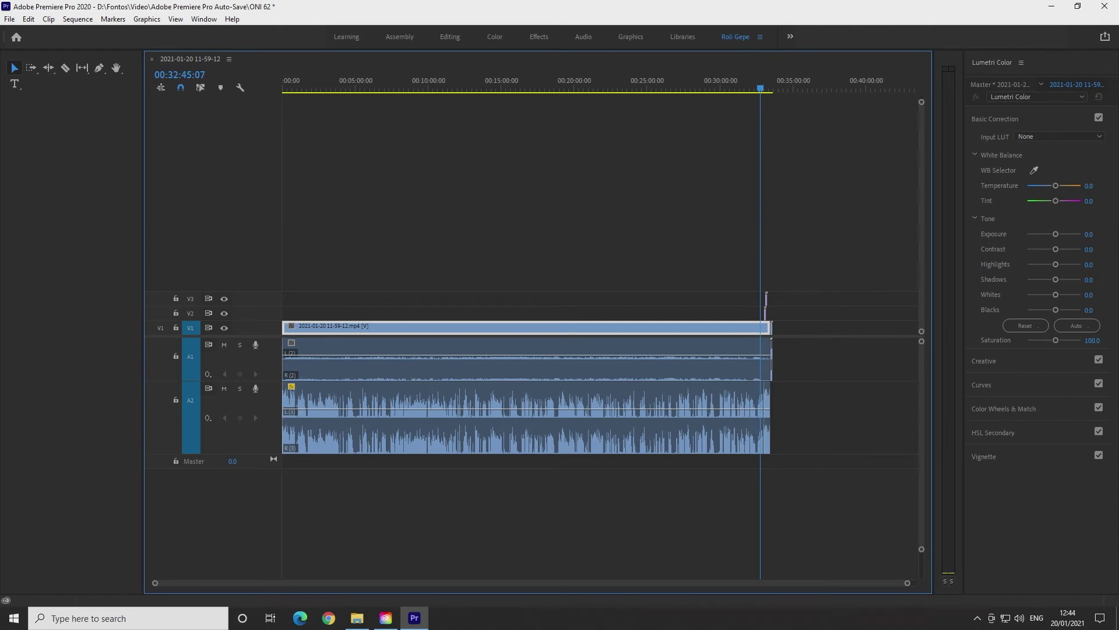
{"action": "key", "text": "space"}
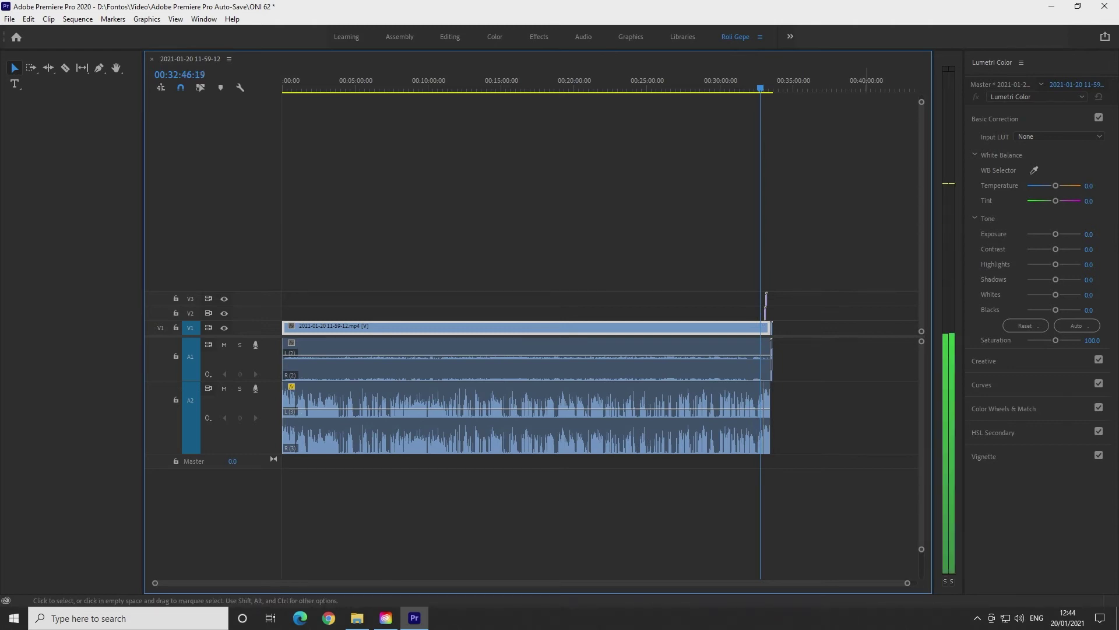
{"action": "key", "text": "space"}
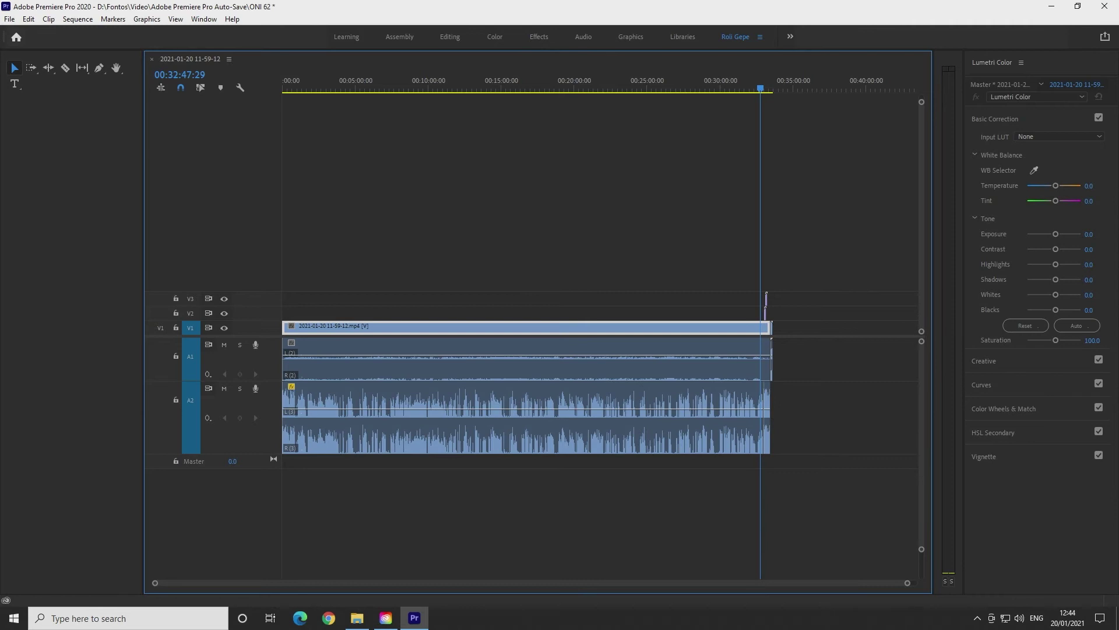
Save the project and open the media export settings for the sequence
{"action": "left_click", "coordinate": [9, 19]}
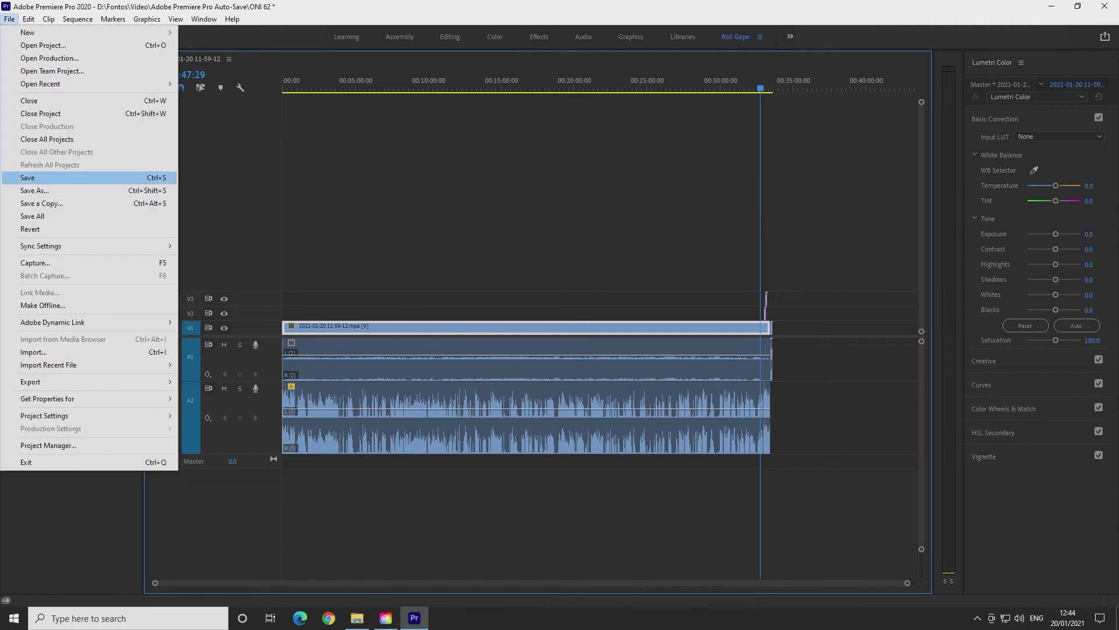
{"action": "key", "text": "Return"}
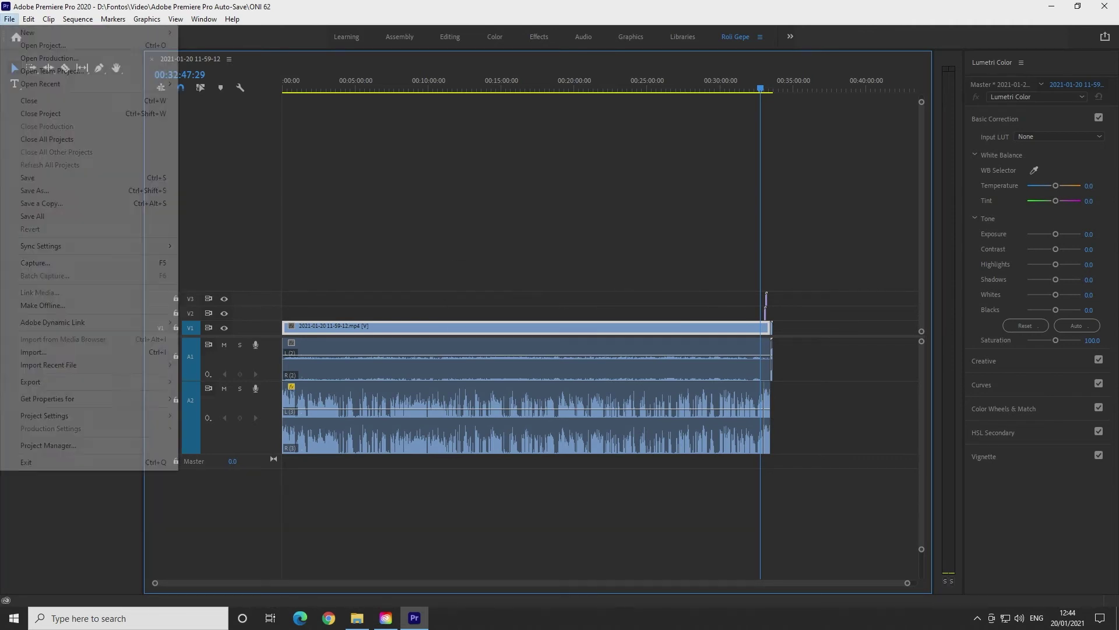
{"action": "mouse_move", "coordinate": [87, 382]}
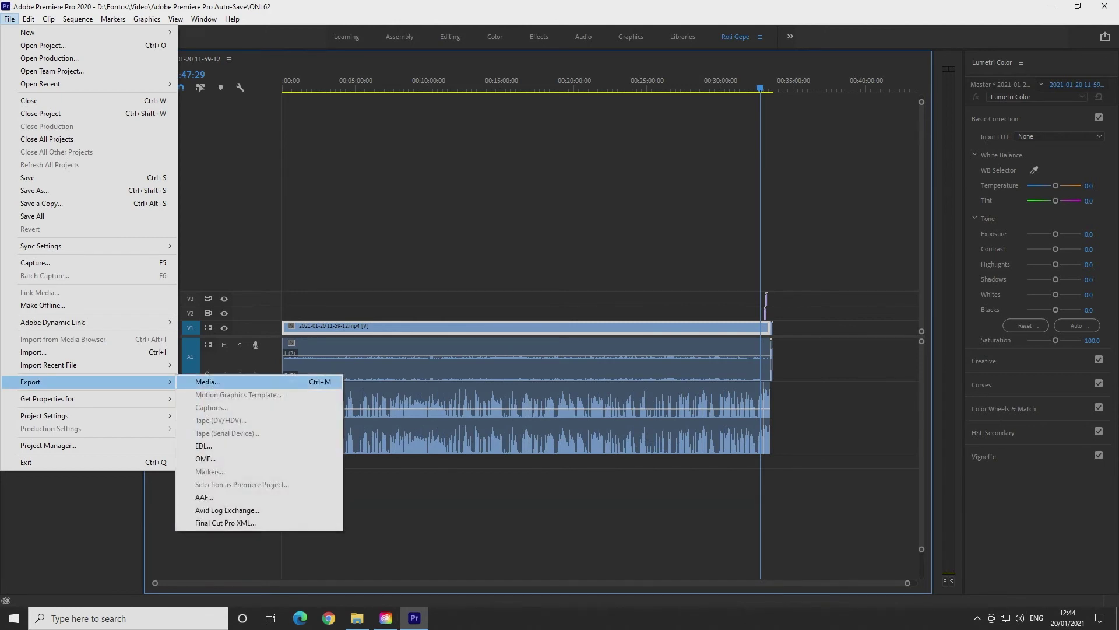
{"action": "key", "text": "Return"}
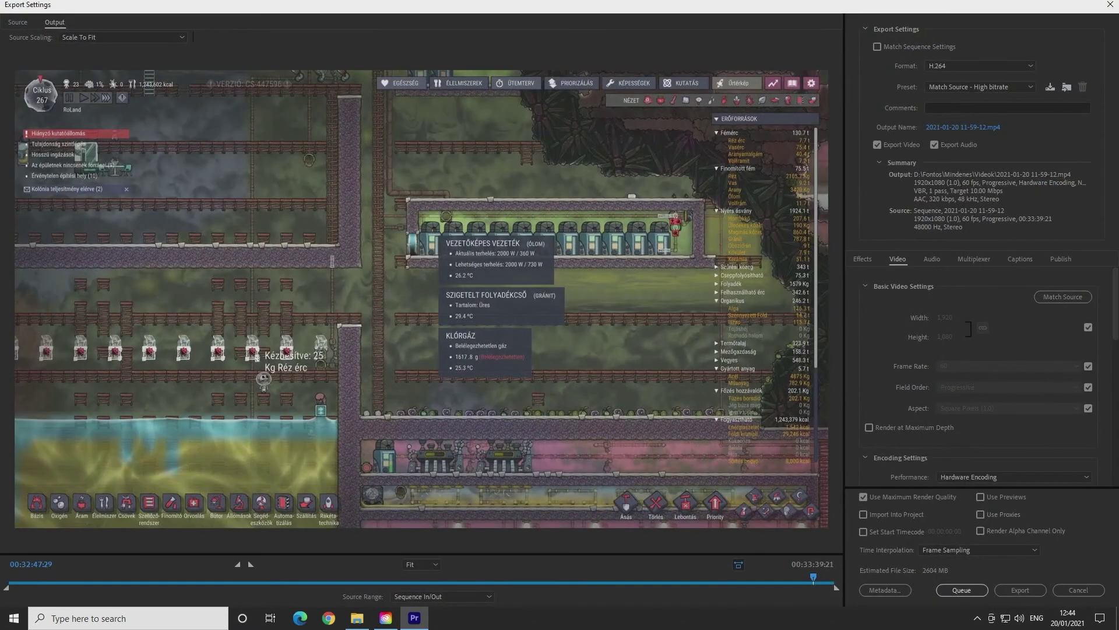
Set the export's output file name to ONI 62 in the Videok folder, basing it on the existing ONI 61 name
{"action": "left_click", "coordinate": [943, 127]}
{"action": "scroll", "coordinate": [273, 169], "scroll_direction": "down", "scroll_amount": 3}
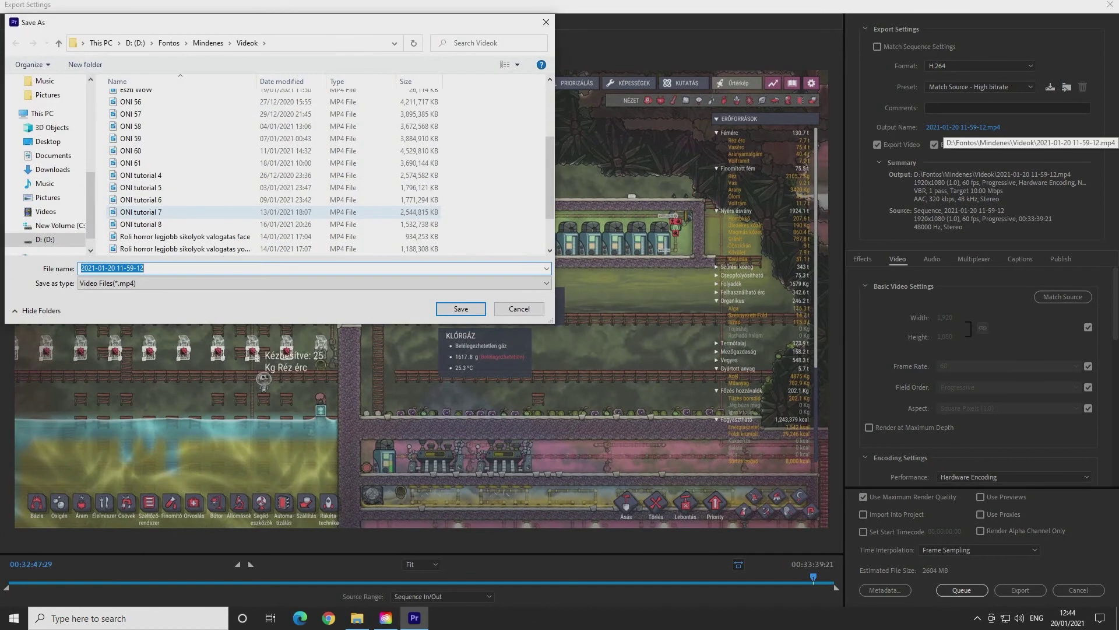
{"action": "left_click", "coordinate": [130, 162]}
{"action": "left_click", "coordinate": [98, 267]}
{"action": "double_click", "coordinate": [98, 268]}
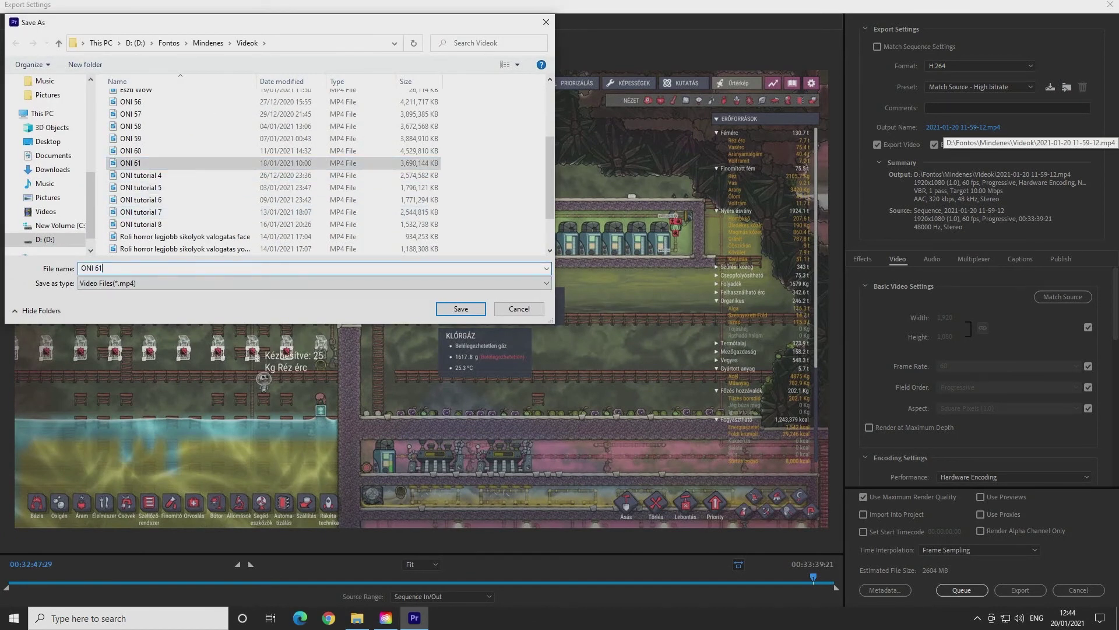
{"action": "key", "text": "BackSpace"}
{"action": "type", "text": "2"}
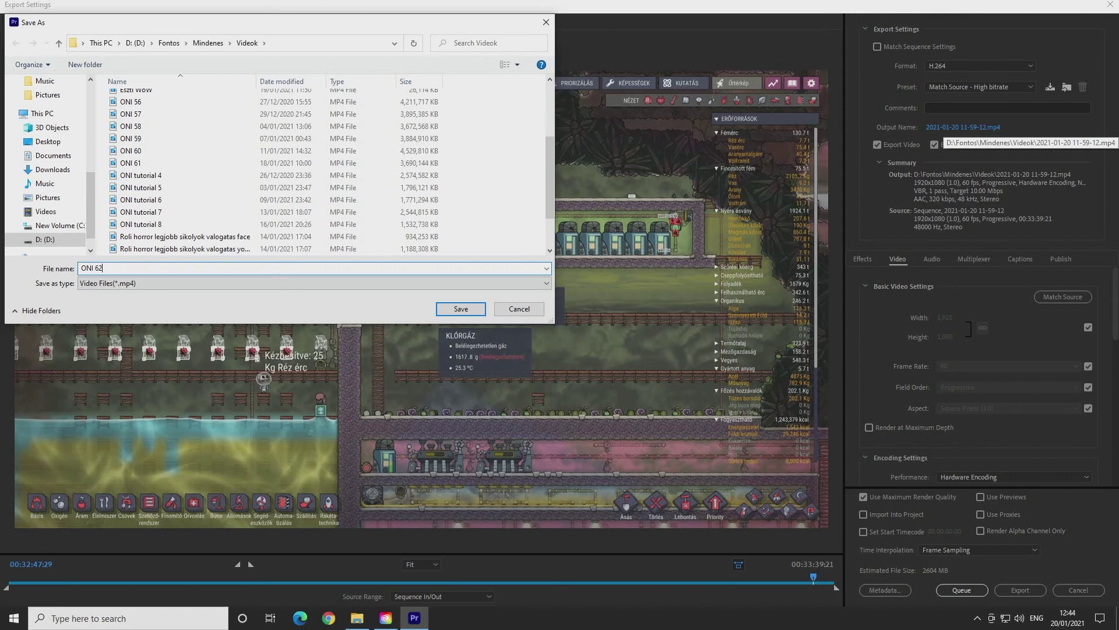
{"action": "key", "text": "Return"}
Choose the YouTube 1080p Full HD export preset and enable Use Maximum Render Quality
{"action": "left_click", "coordinate": [979, 86]}
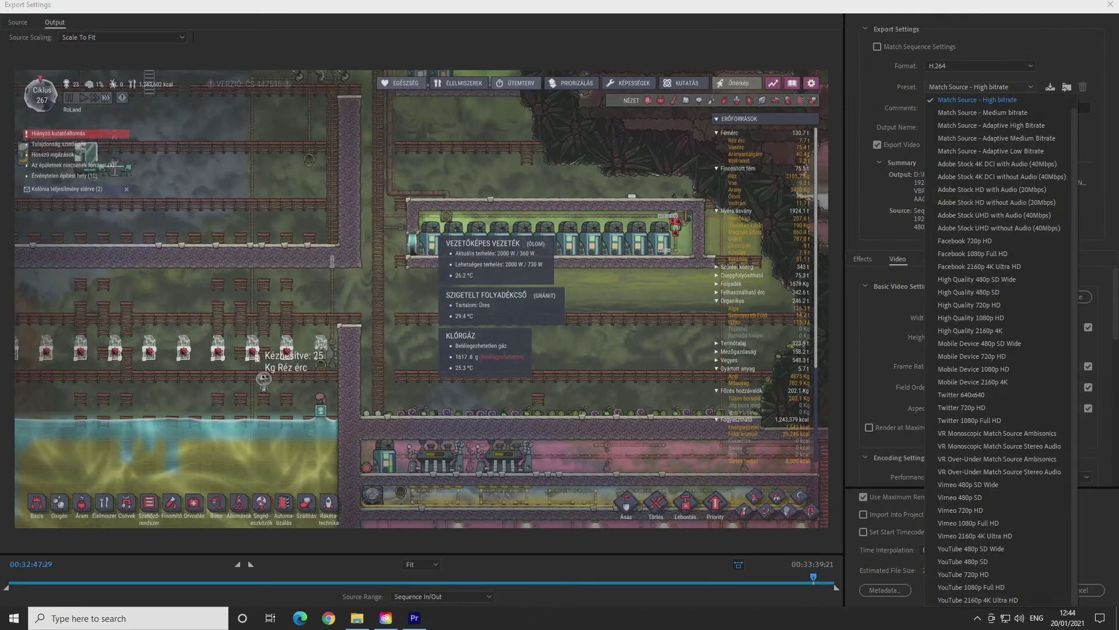
{"action": "left_click", "coordinate": [970, 587]}
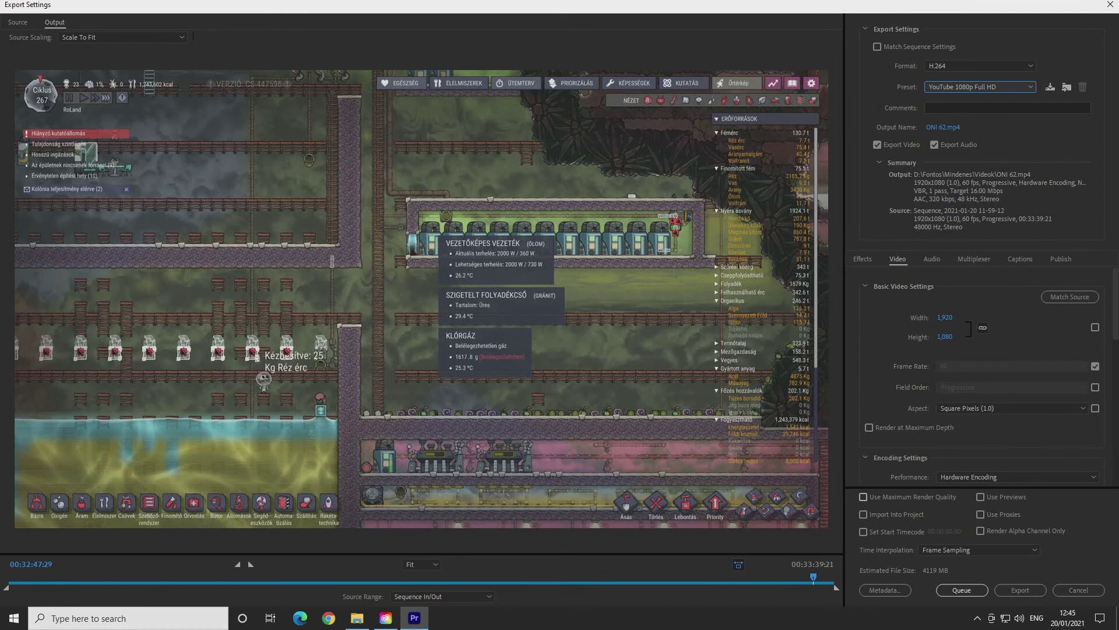
{"action": "left_click", "coordinate": [863, 496]}
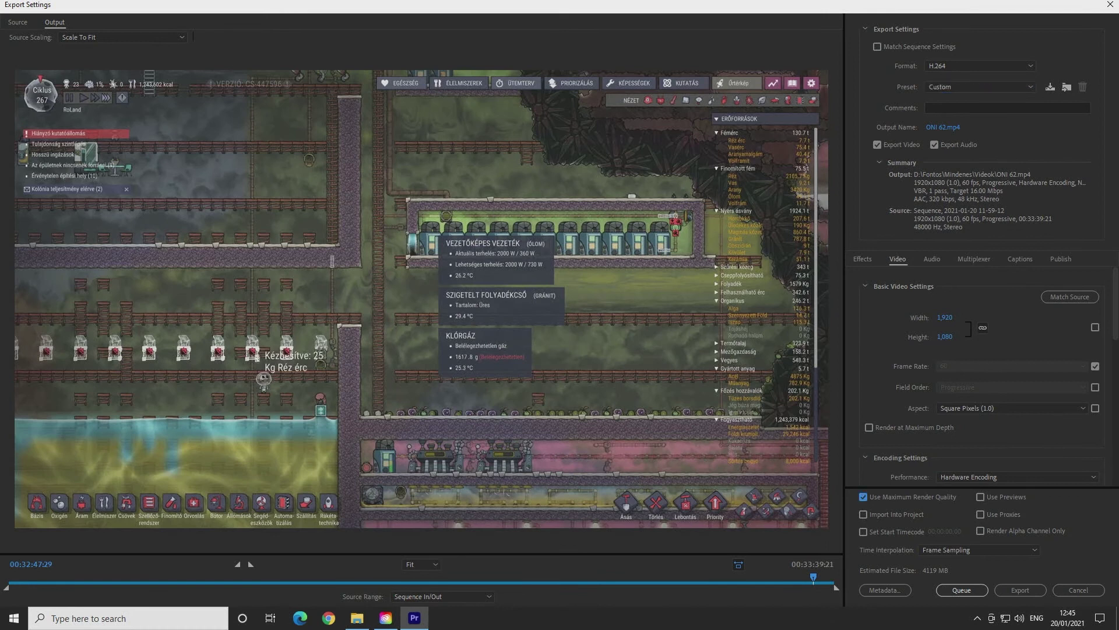
Set the export source range to Entire Sequence and start the export
{"action": "left_click", "coordinate": [442, 596]}
{"action": "left_click", "coordinate": [426, 546]}
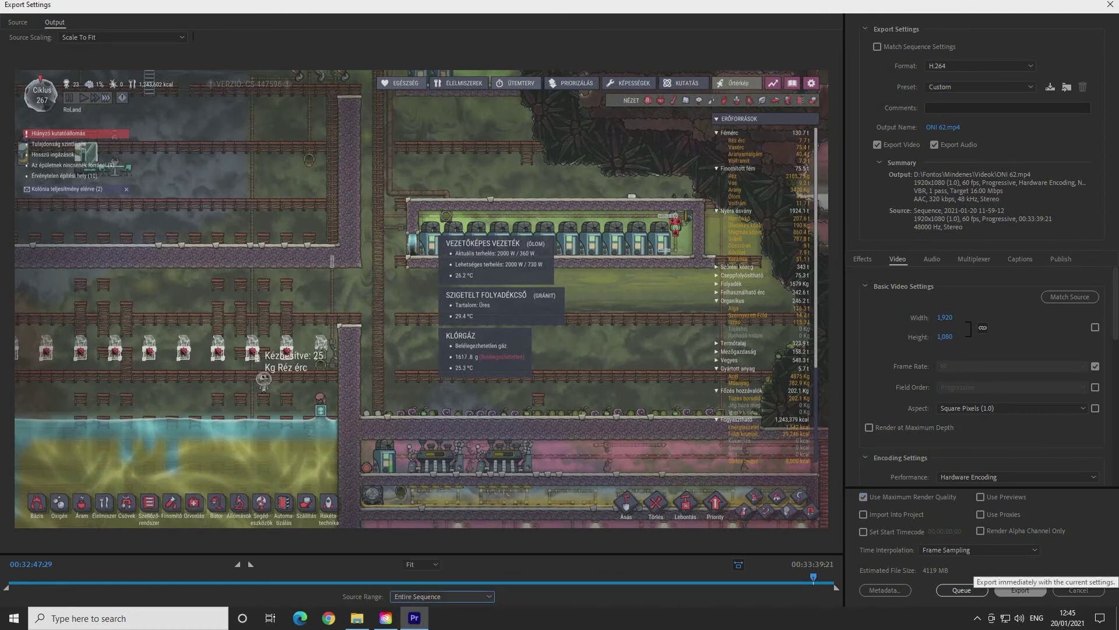
{"action": "left_click", "coordinate": [1020, 590]}
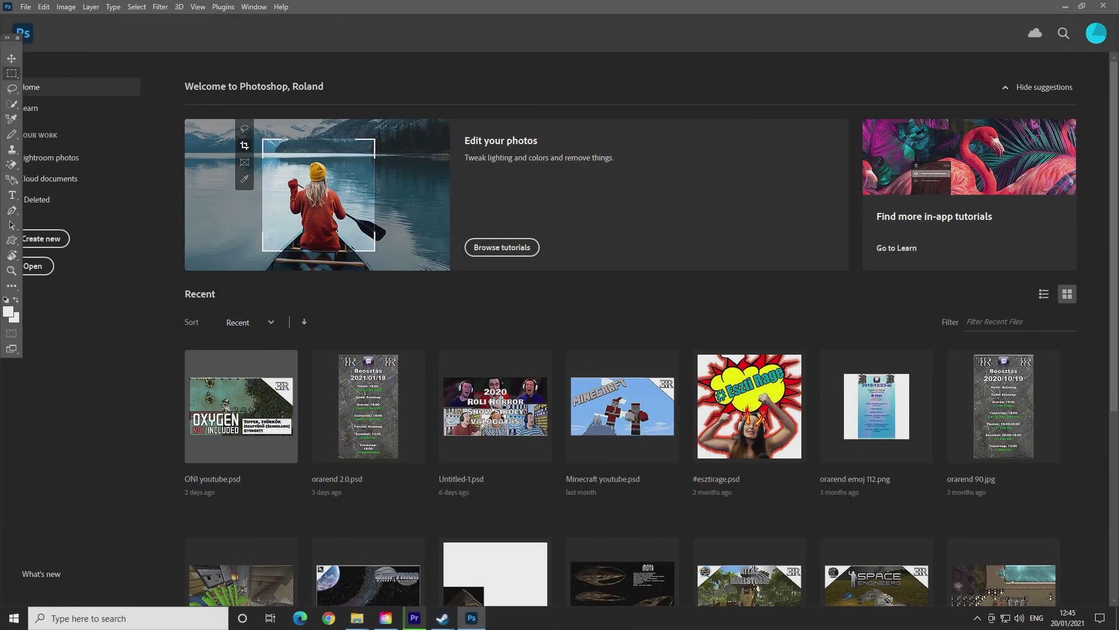
Switch to Photoshop and open the recent thumbnail file ONI youtube.psd
{"action": "left_click", "coordinate": [241, 406]}
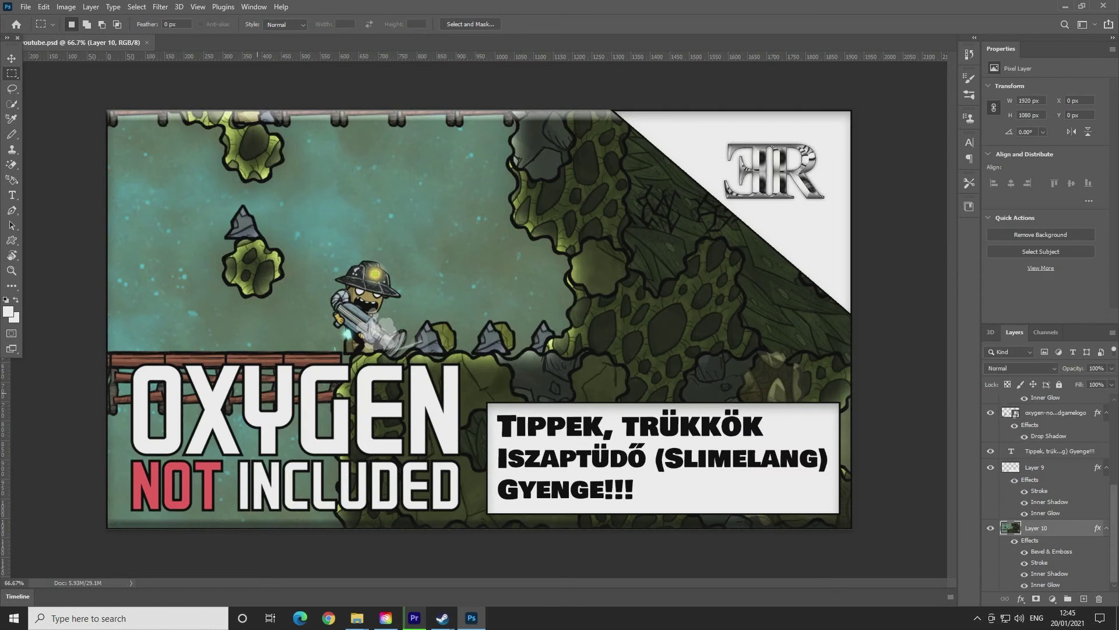
{"action": "mouse_move", "coordinate": [357, 618]}
{"action": "left_click", "coordinate": [392, 563]}
{"action": "scroll", "coordinate": [933, 408], "scroll_direction": "down", "scroll_amount": 2}
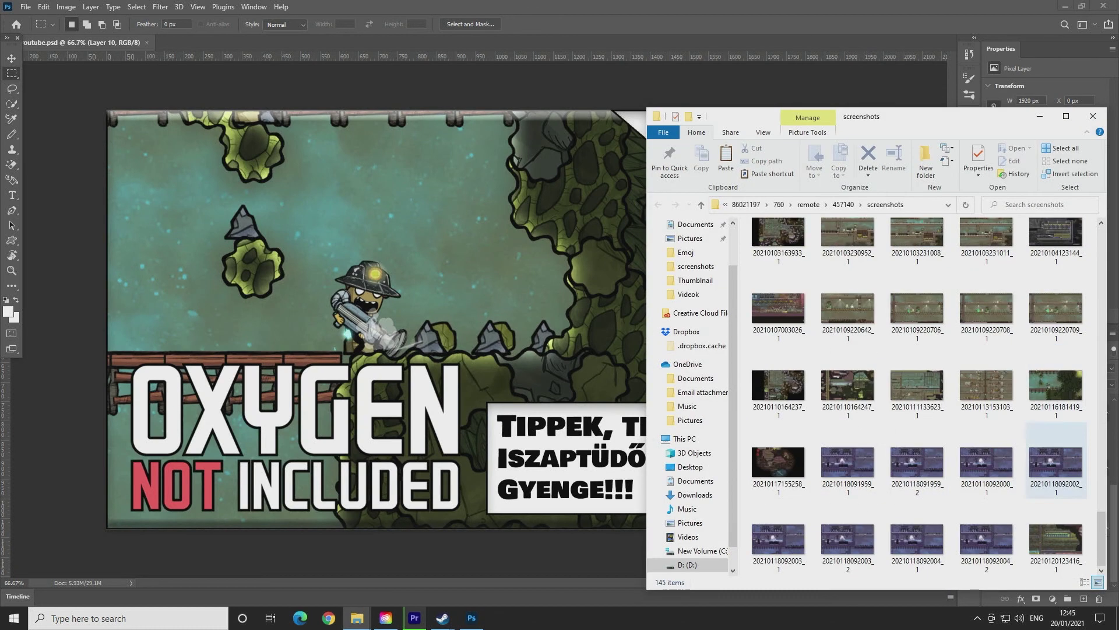
{"action": "left_click_drag", "start_coordinate": [1055, 539], "coordinate": [525, 379]}
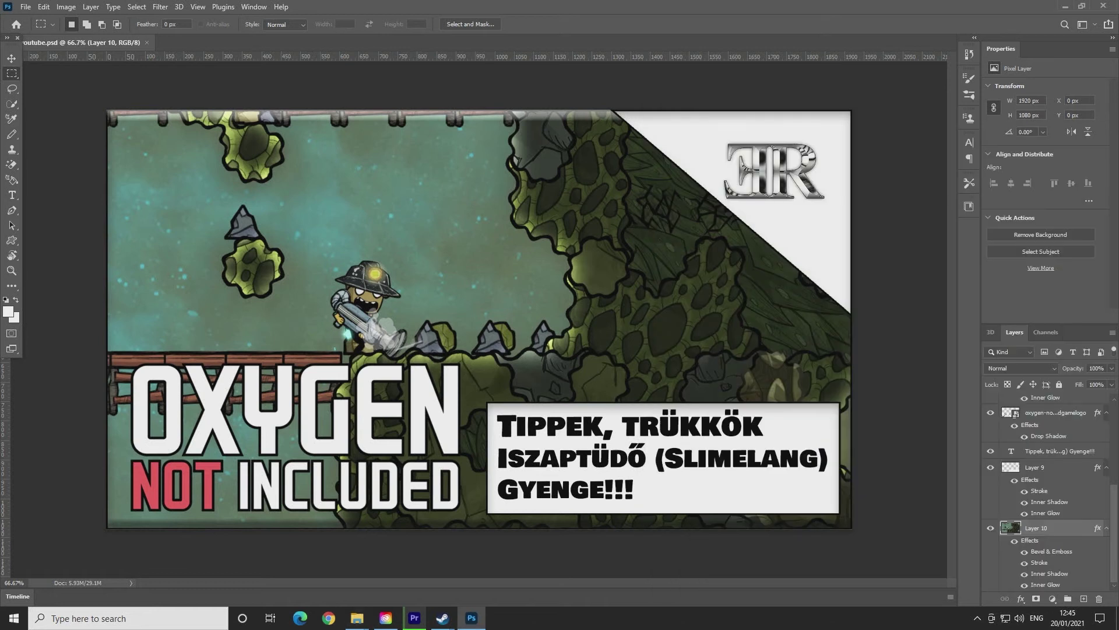
{"action": "key", "text": "Return"}
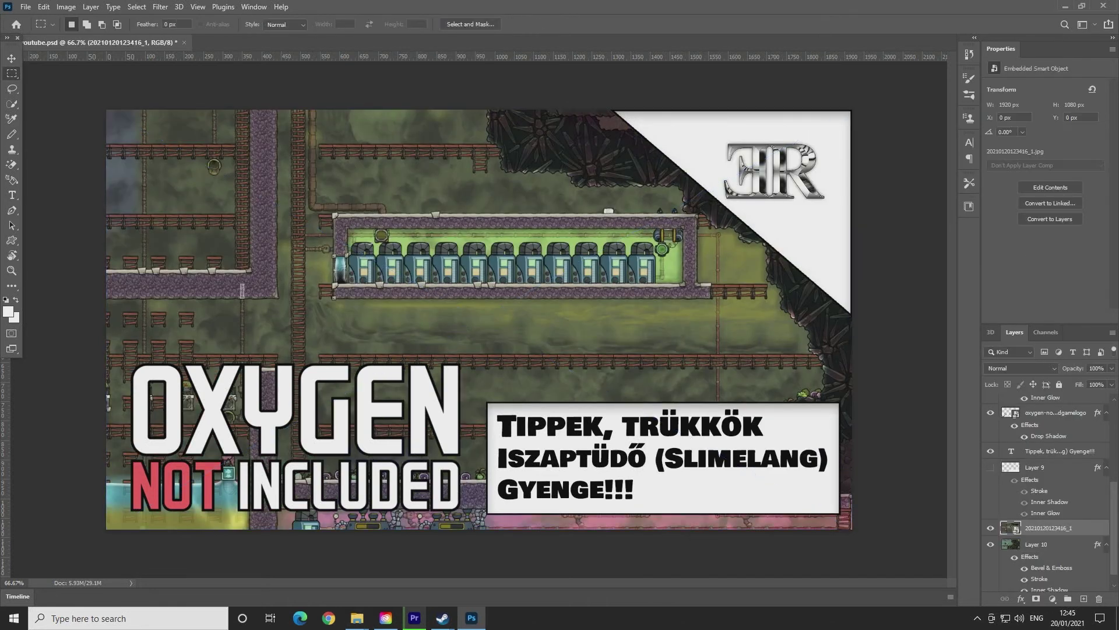
{"action": "left_click", "coordinate": [991, 467]}
{"action": "left_click", "coordinate": [991, 450]}
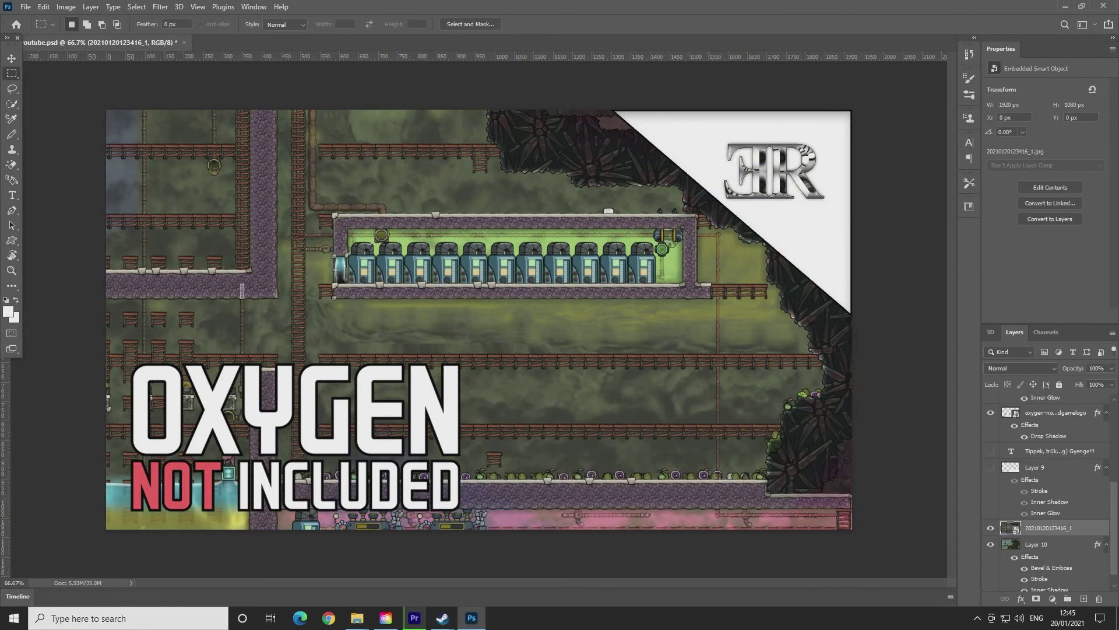
Enlarge the placed screenshot to about 2798 × 1574 px and position it at X -565 px, Y 0 px
{"action": "key", "text": "v"}
{"action": "left_click_drag", "start_coordinate": [480, 529], "coordinate": [496, 627]}
{"action": "left_click_drag", "start_coordinate": [535, 375], "coordinate": [553, 469]}
{"action": "left_click_drag", "start_coordinate": [497, 202], "coordinate": [497, 110]}
{"action": "left_click_drag", "start_coordinate": [558, 258], "coordinate": [490, 258]}
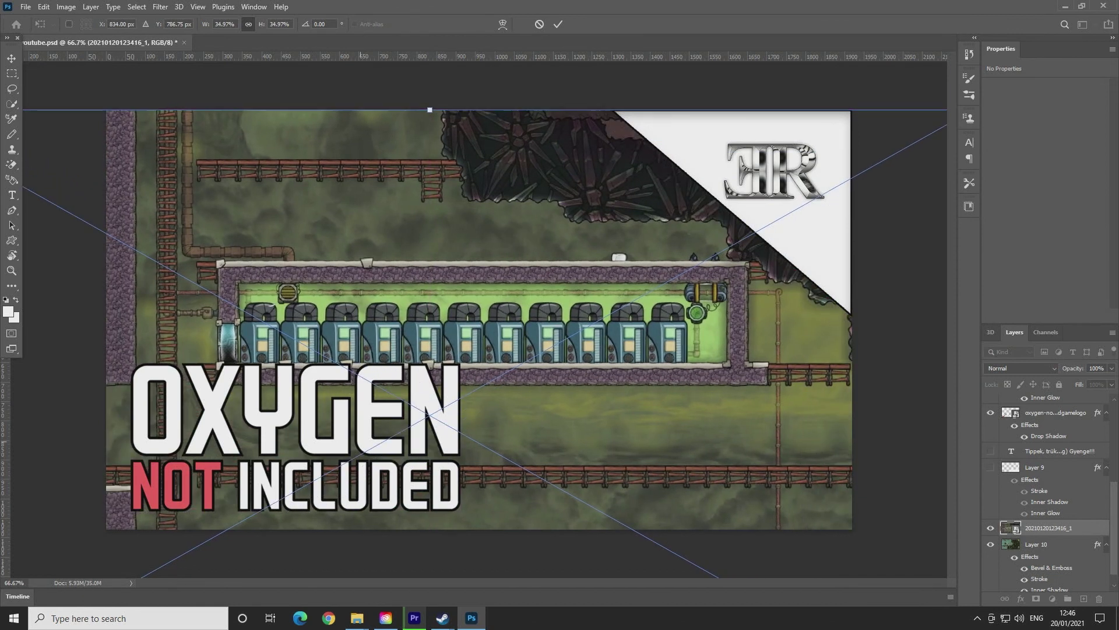
{"action": "key", "text": "Return"}
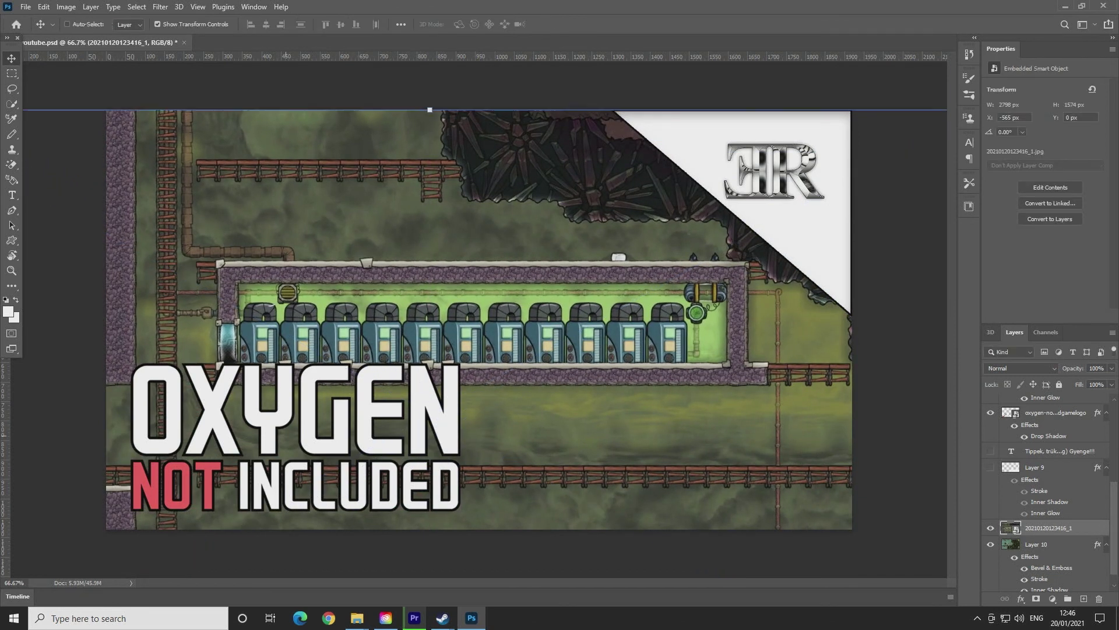
Move the Oxygen Not Included logo to the canvas's upper-left corner, at about X 34 px, Y 20 px
{"action": "left_click", "coordinate": [1055, 412]}
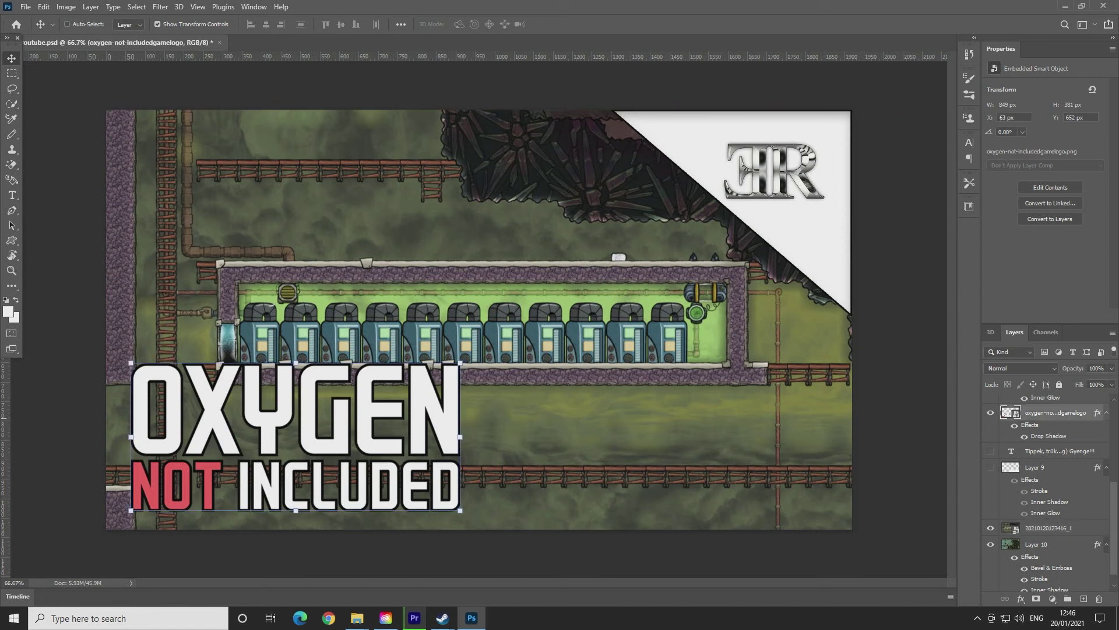
{"action": "left_click_drag", "start_coordinate": [357, 400], "coordinate": [348, 163]}
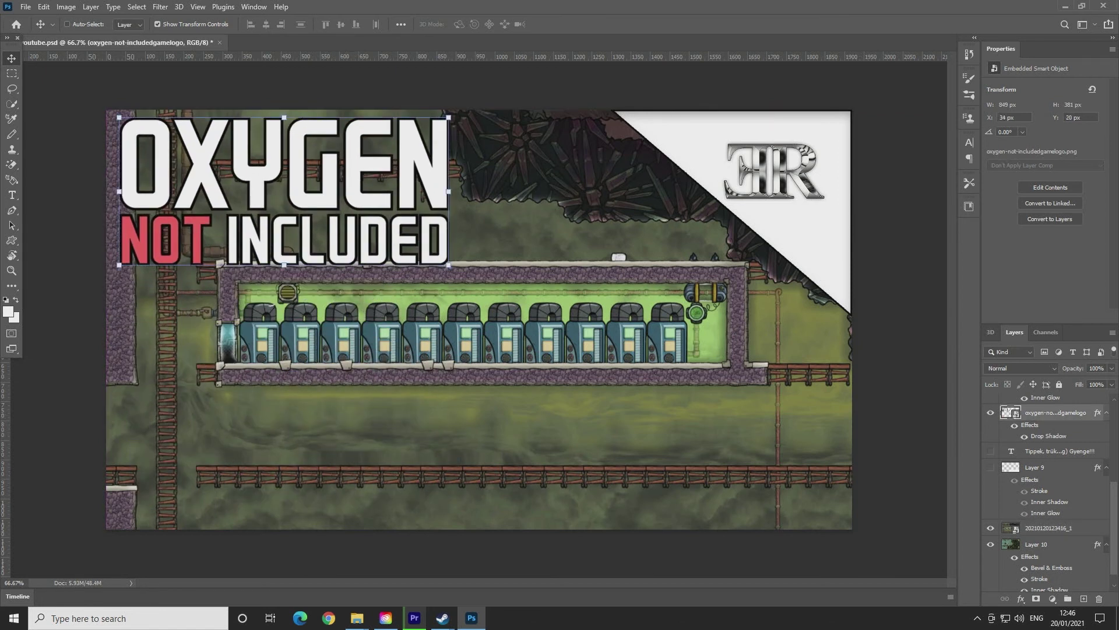
{"action": "left_click", "coordinate": [1055, 544]}
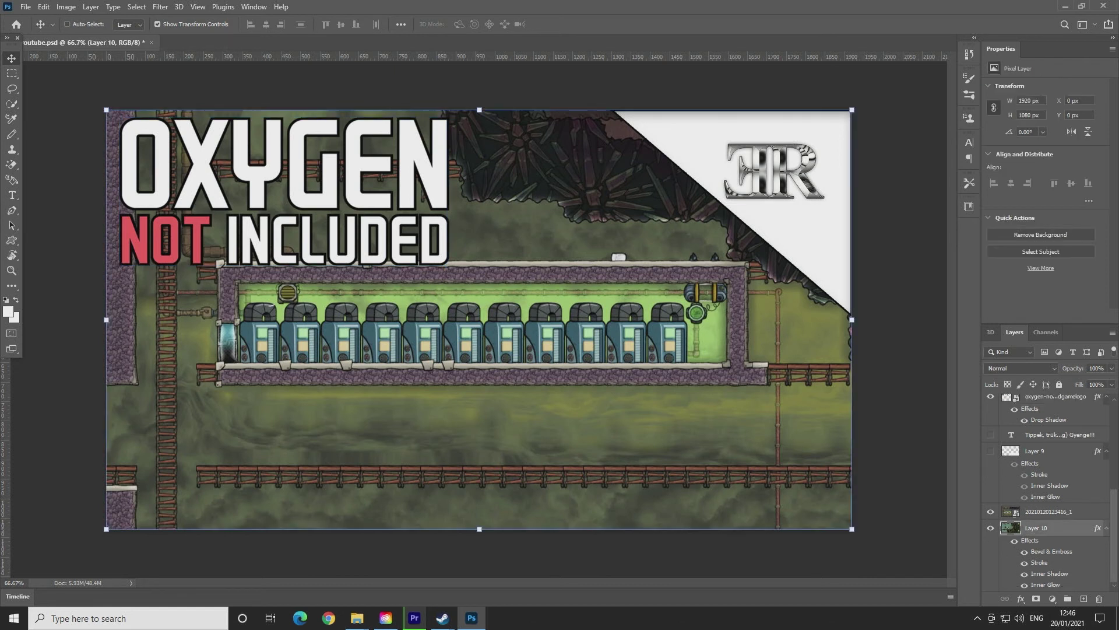
Enlarge the screenshot layer further to about 3104 × 1747 px, keeping it flush with the canvas's upper edge
{"action": "left_click", "coordinate": [1049, 512]}
{"action": "left_click_drag", "start_coordinate": [579, 425], "coordinate": [577, 492]}
{"action": "left_click_drag", "start_coordinate": [429, 176], "coordinate": [429, 109]}
Copy the canvas-sized area of the screenshot to a new layer, and delete the placed screenshot layer and Layer 10
{"action": "left_click", "coordinate": [11, 74]}
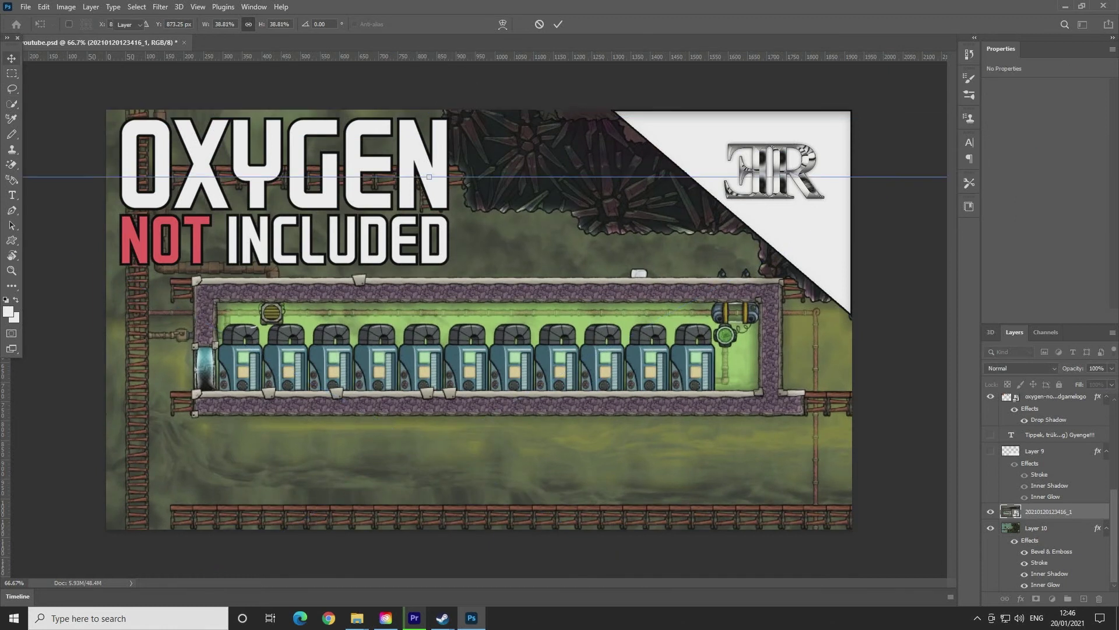
{"action": "left_click_drag", "start_coordinate": [106, 110], "coordinate": [852, 529]}
{"action": "right_click", "coordinate": [801, 262]}
{"action": "left_click", "coordinate": [835, 339]}
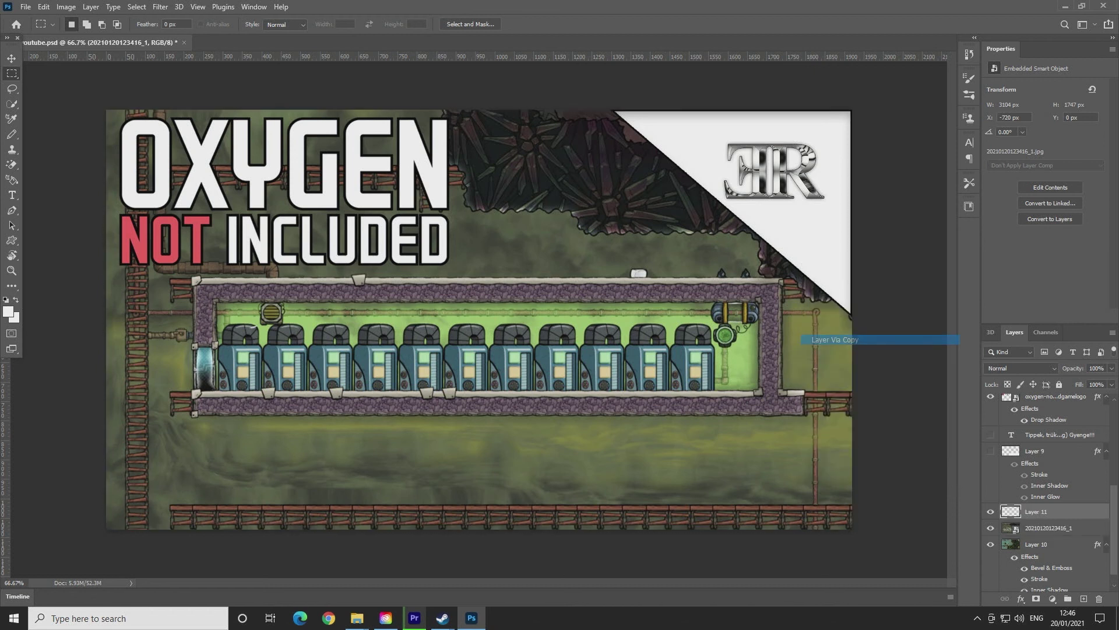
{"action": "left_click", "coordinate": [1049, 527]}
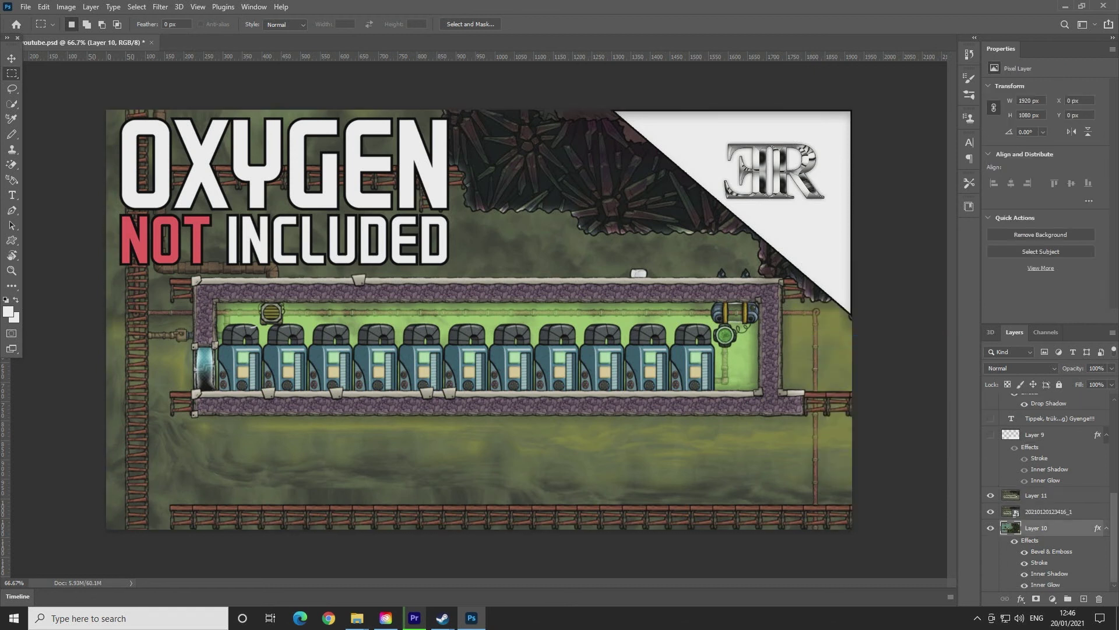
{"action": "key", "text": "Delete"}
Apply Bevel & Emboss, Stroke, Inner Shadow and Inner Glow layer effects to Layer 11
{"action": "left_click", "coordinate": [1043, 566]}
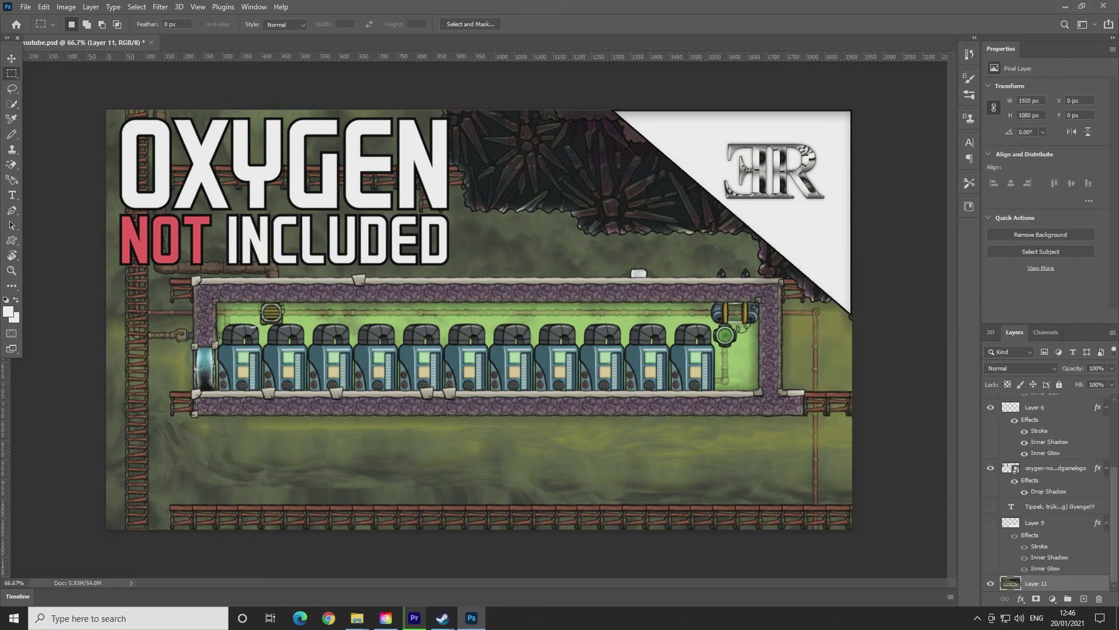
{"action": "right_click", "coordinate": [1043, 567]}
{"action": "left_click", "coordinate": [1000, 106]}
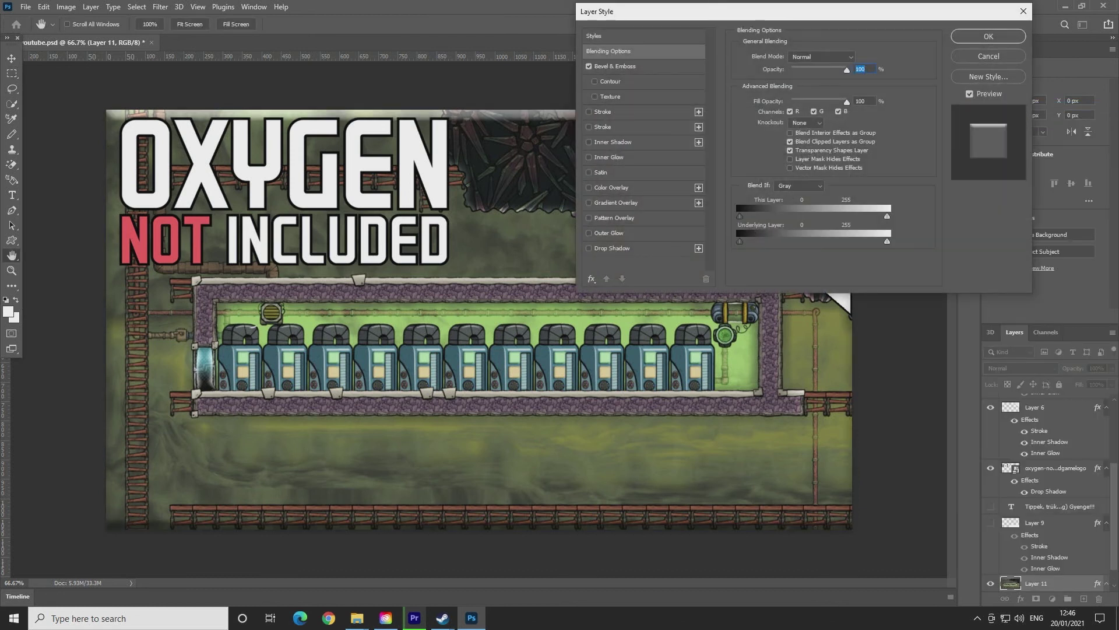
{"action": "left_click", "coordinate": [589, 142]}
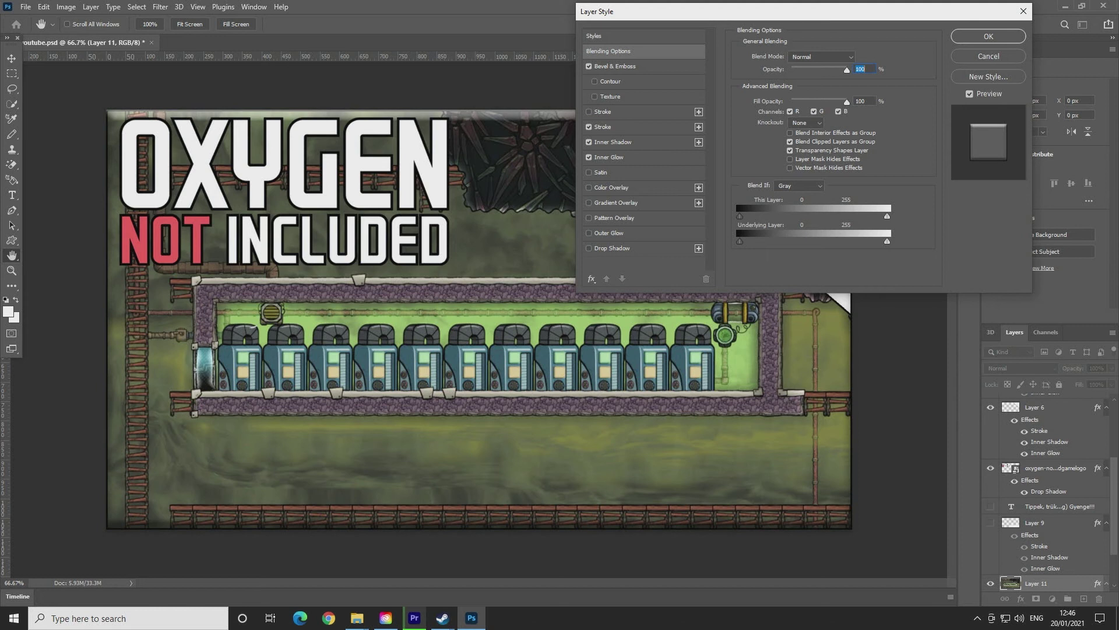
{"action": "key", "text": "Return"}
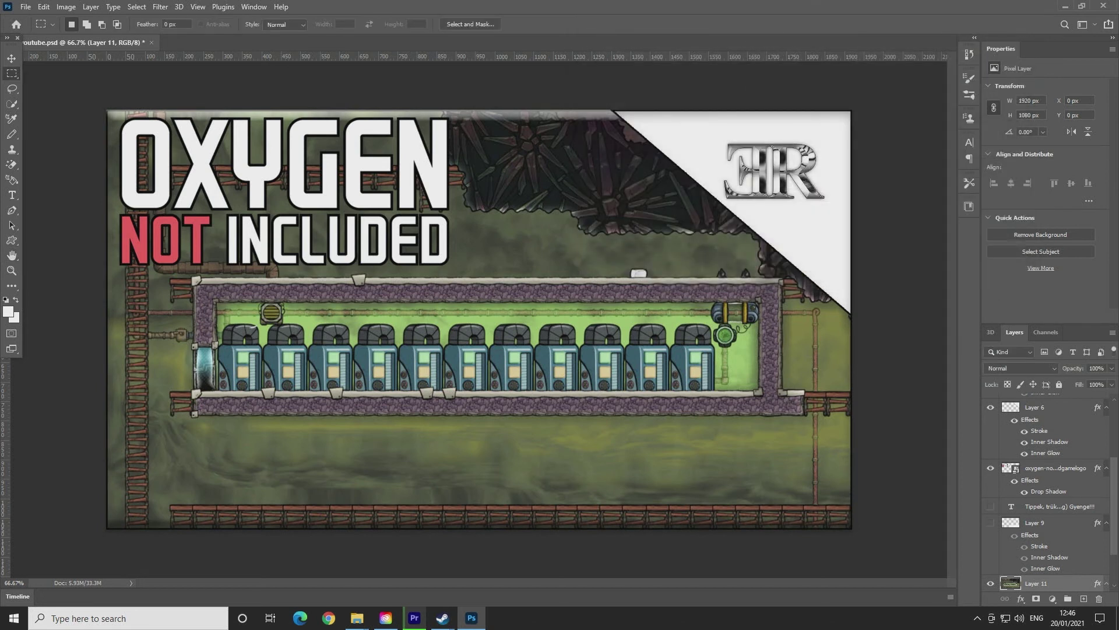
Export the thumbnail with Export As as a 1920 × 1080 JPG at 100% quality
{"action": "left_click", "coordinate": [25, 7]}
{"action": "mouse_move", "coordinate": [87, 176]}
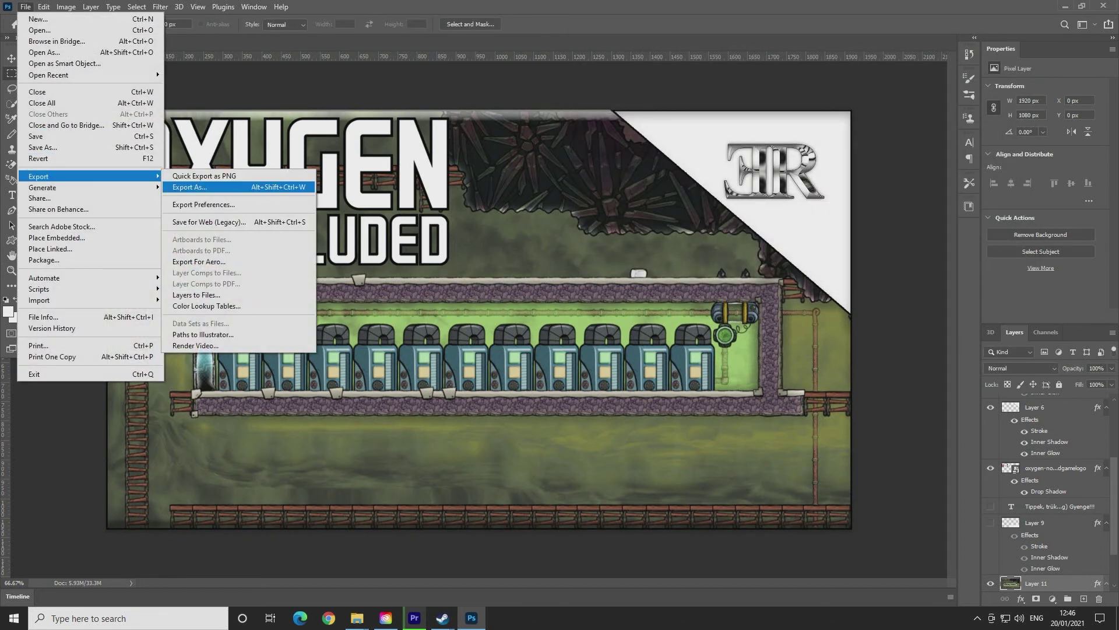
{"action": "left_click", "coordinate": [213, 186]}
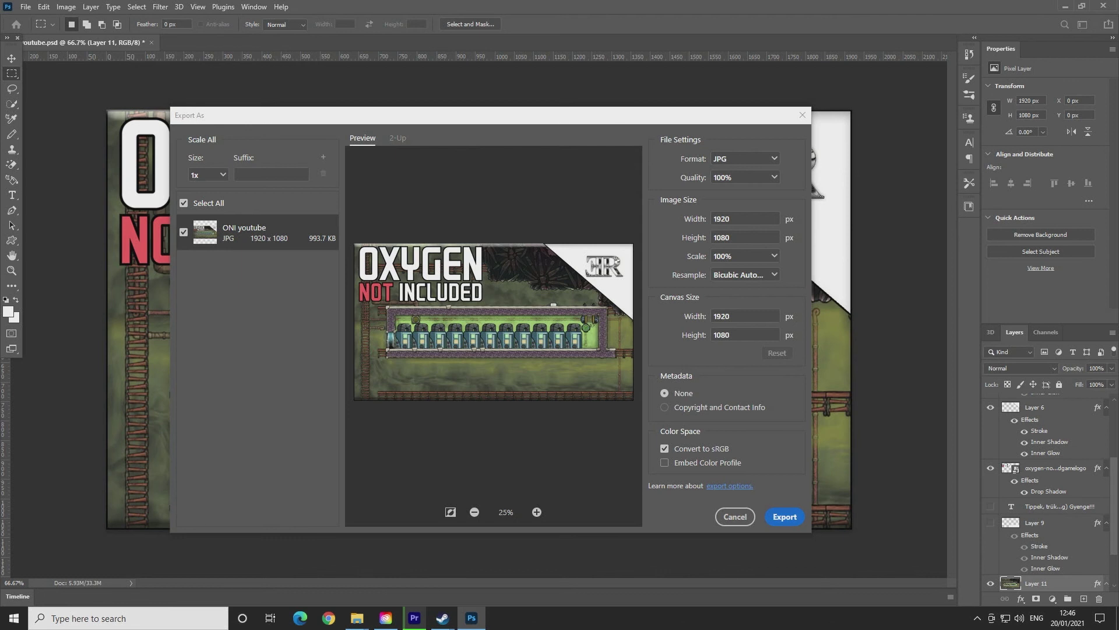
{"action": "left_click", "coordinate": [784, 516]}
Save the exported JPG as ONI 62, basing it on the existing ONI 61 name, and start closing the program
{"action": "scroll", "coordinate": [216, 206], "scroll_direction": "down", "scroll_amount": 4}
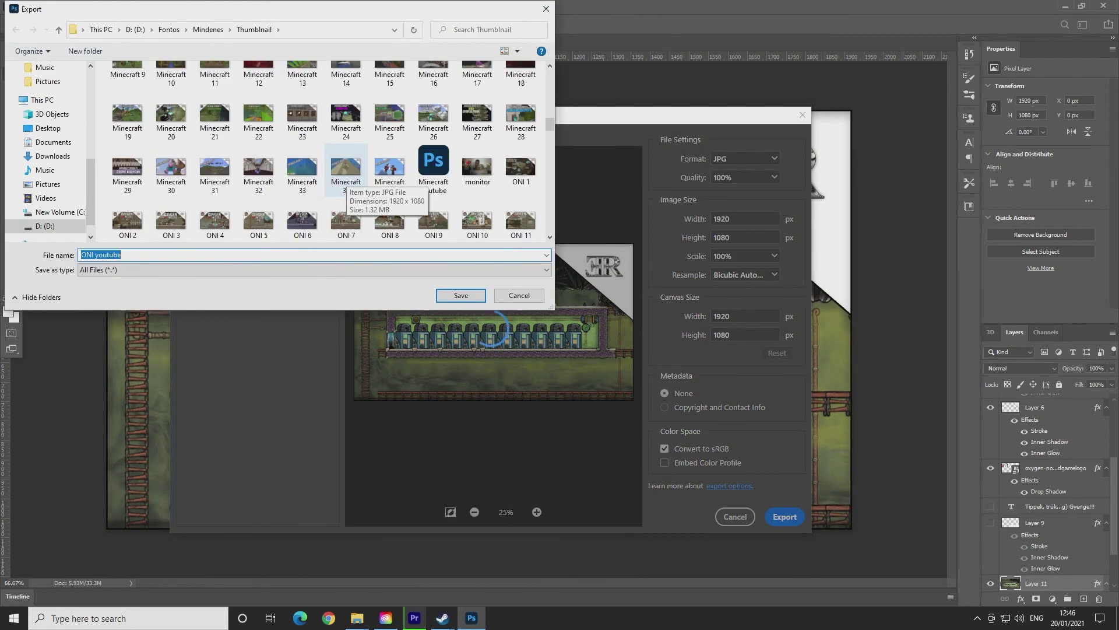
{"action": "scroll", "coordinate": [345, 177], "scroll_direction": "down", "scroll_amount": 5}
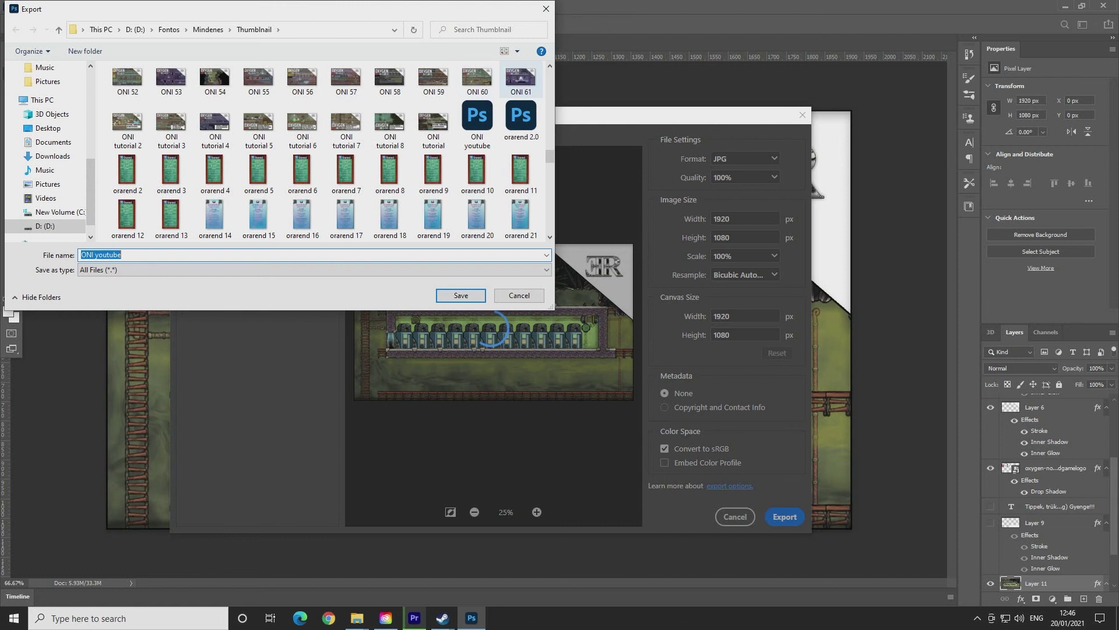
{"action": "left_click", "coordinate": [520, 82]}
{"action": "left_click", "coordinate": [268, 255]}
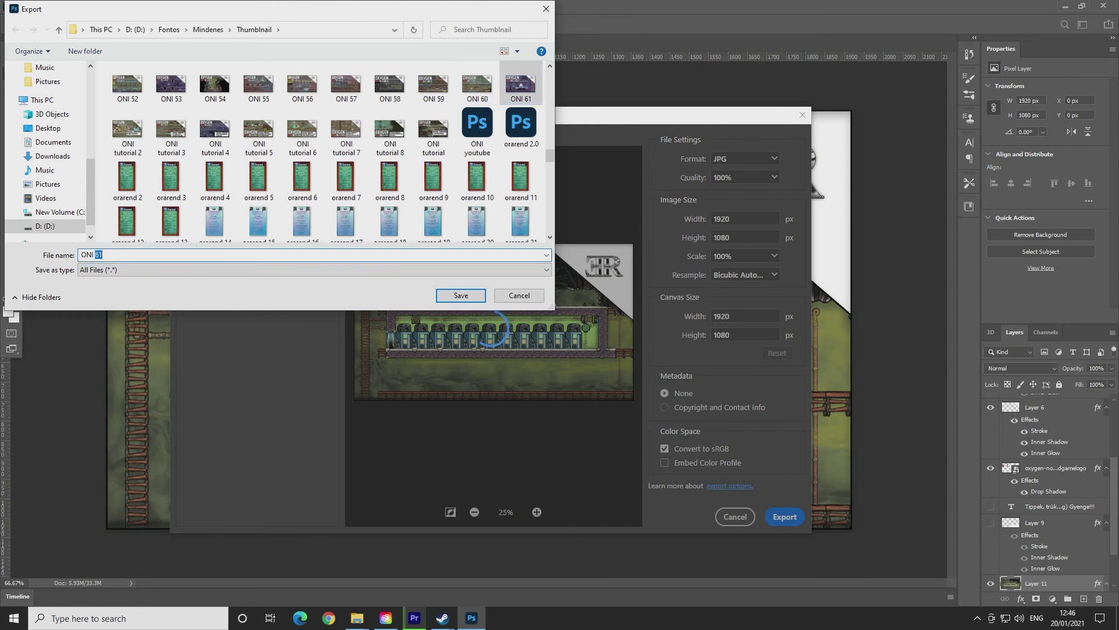
{"action": "key", "text": "BackSpace"}
{"action": "type", "text": "2"}
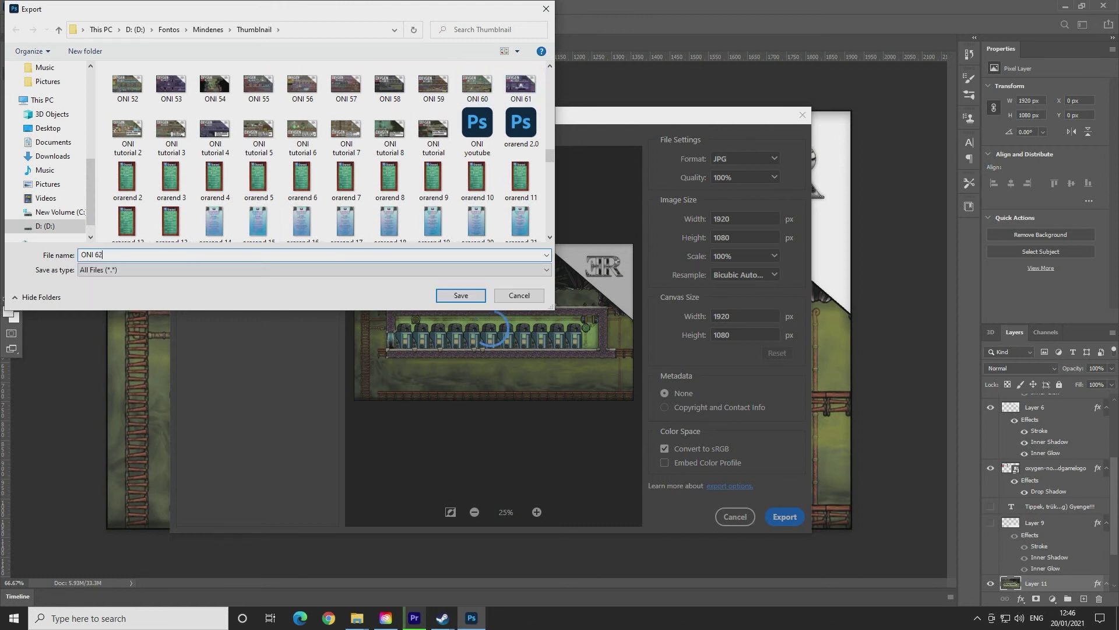
{"action": "key", "text": "Return"}
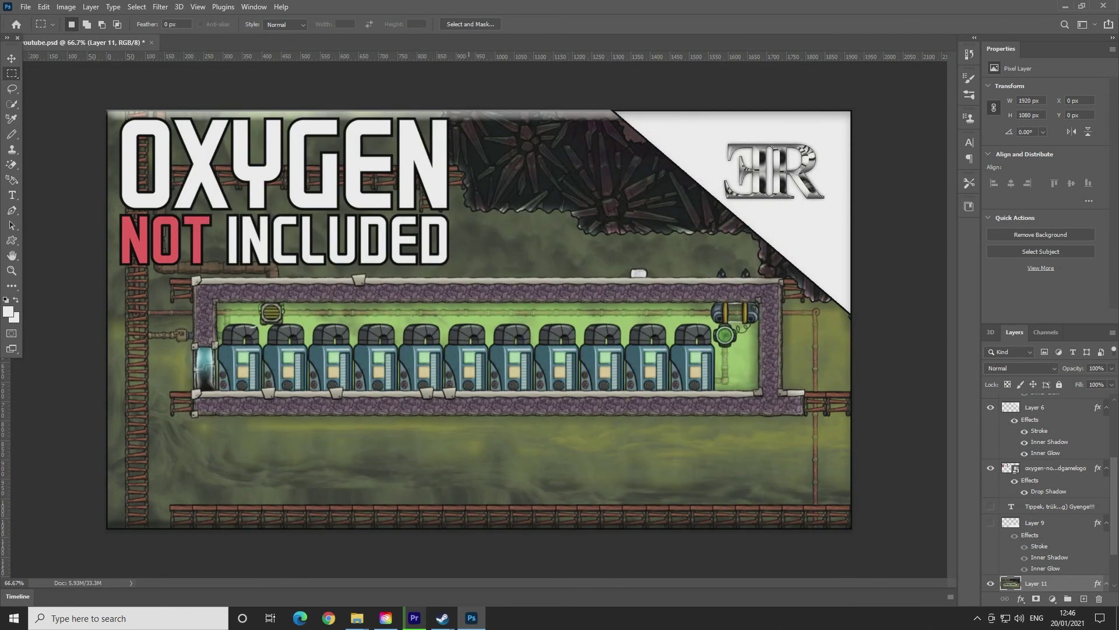
{"action": "left_click", "coordinate": [1104, 6]}
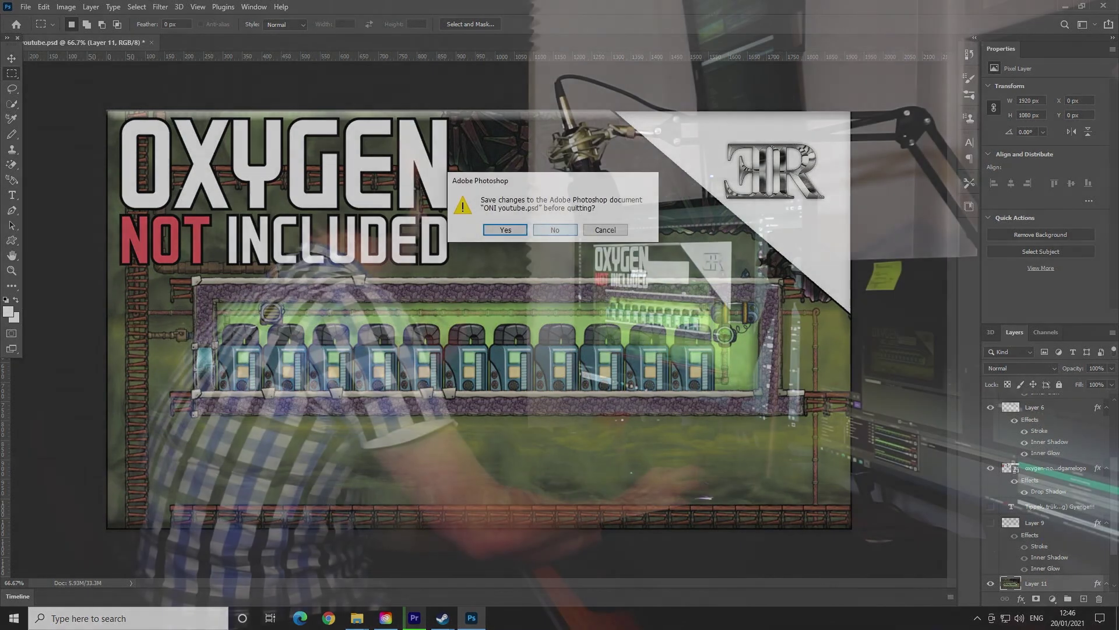